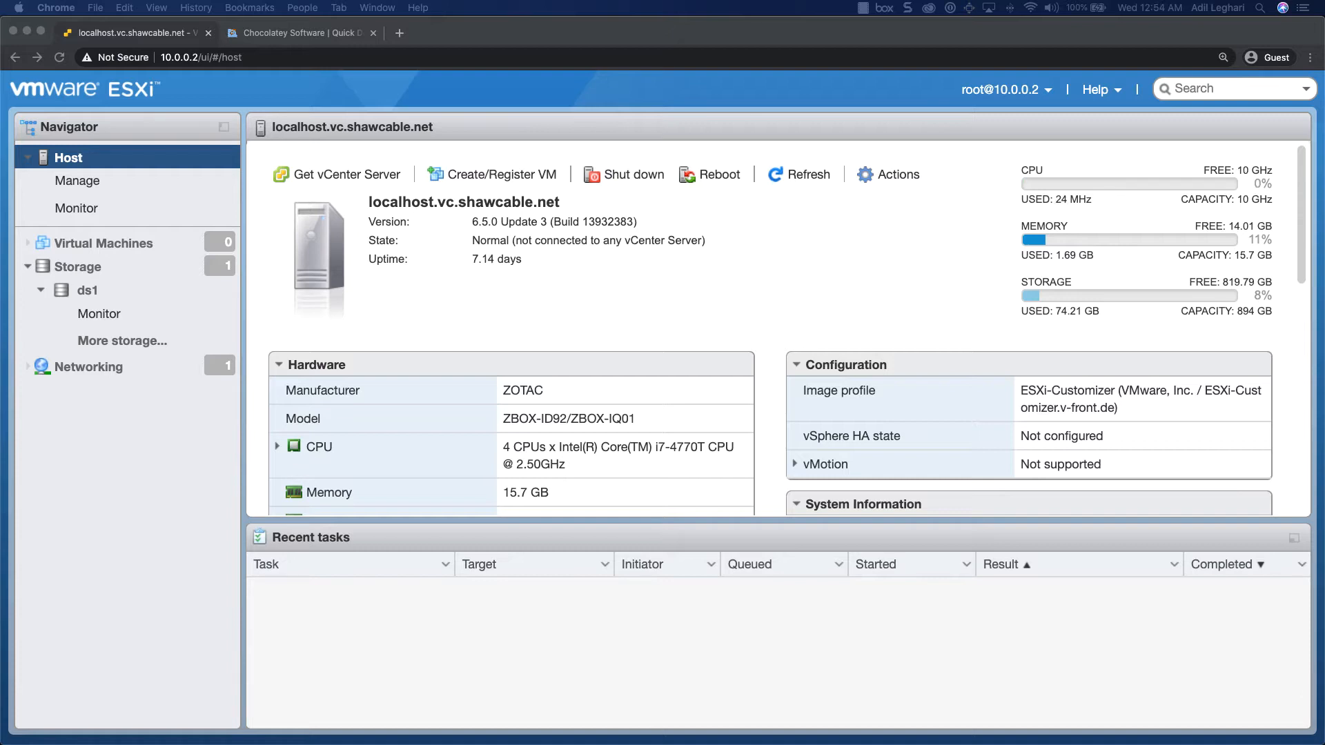
Check the host's ESXi version and locate QDE.vmdk in the img/vm folder of datastore ds1
{"action": "double_click", "coordinate": [474, 223]}
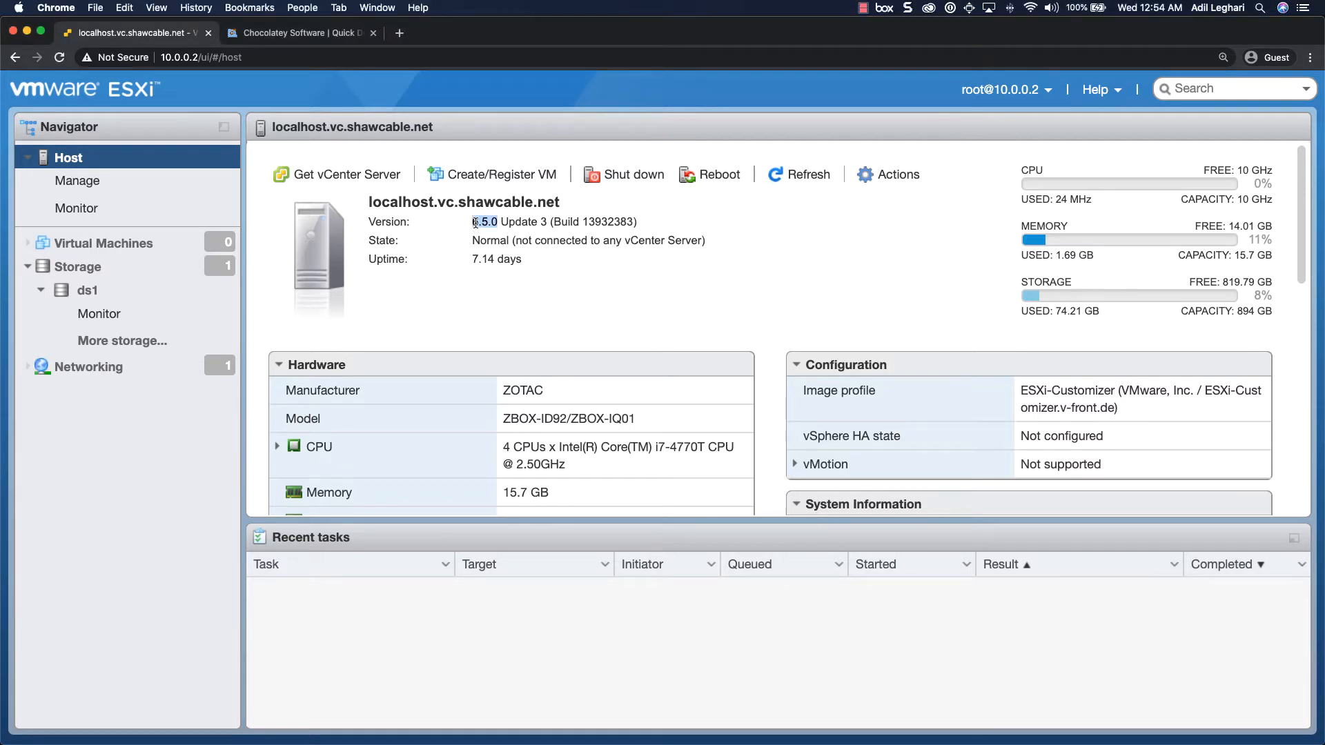
{"action": "left_click", "coordinate": [533, 222]}
{"action": "left_click", "coordinate": [136, 302]}
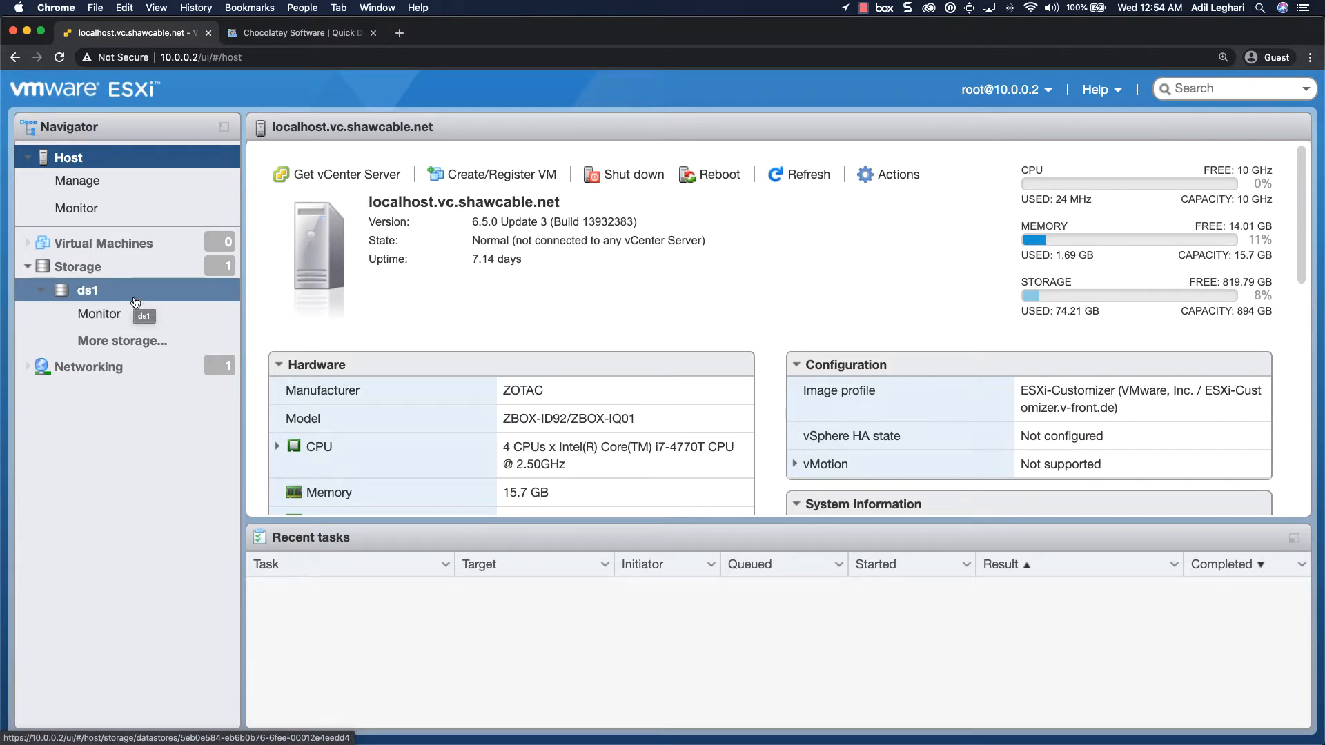
{"action": "left_click", "coordinate": [135, 302]}
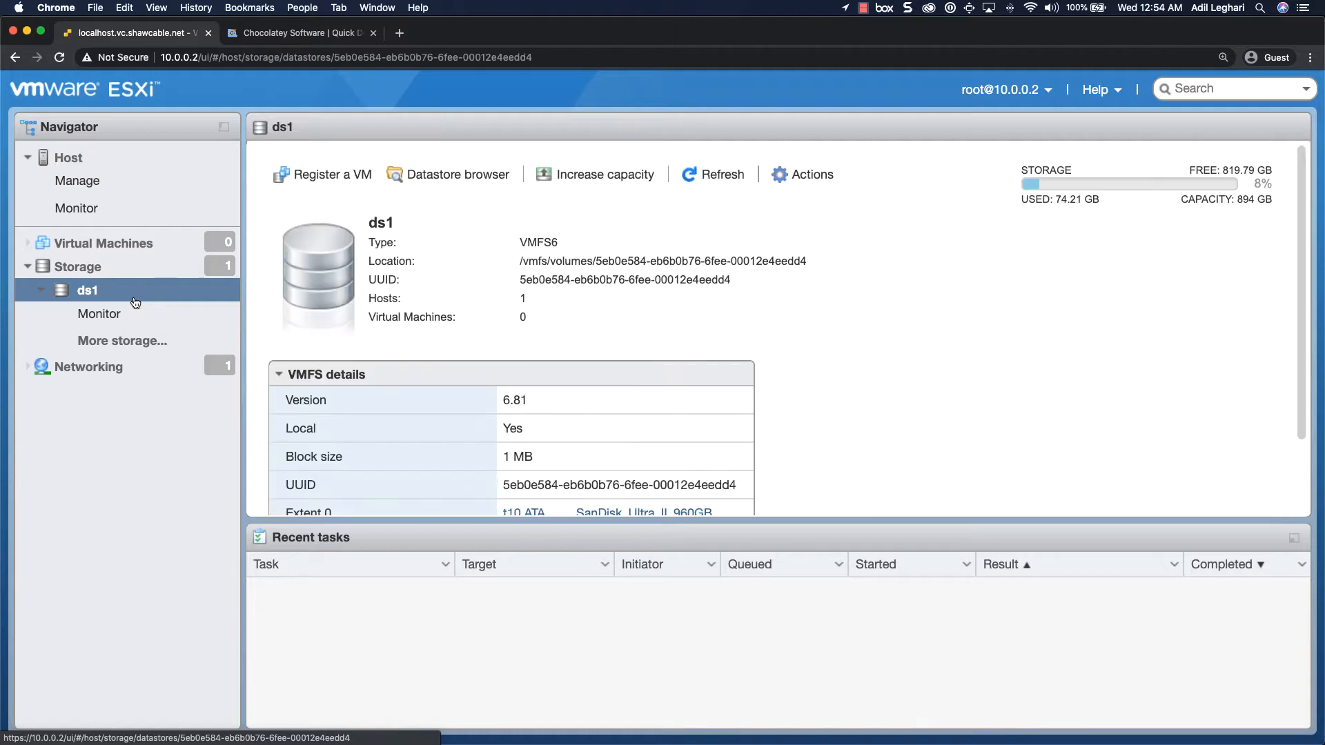
{"action": "left_click", "coordinate": [426, 178]}
{"action": "left_click", "coordinate": [408, 290]}
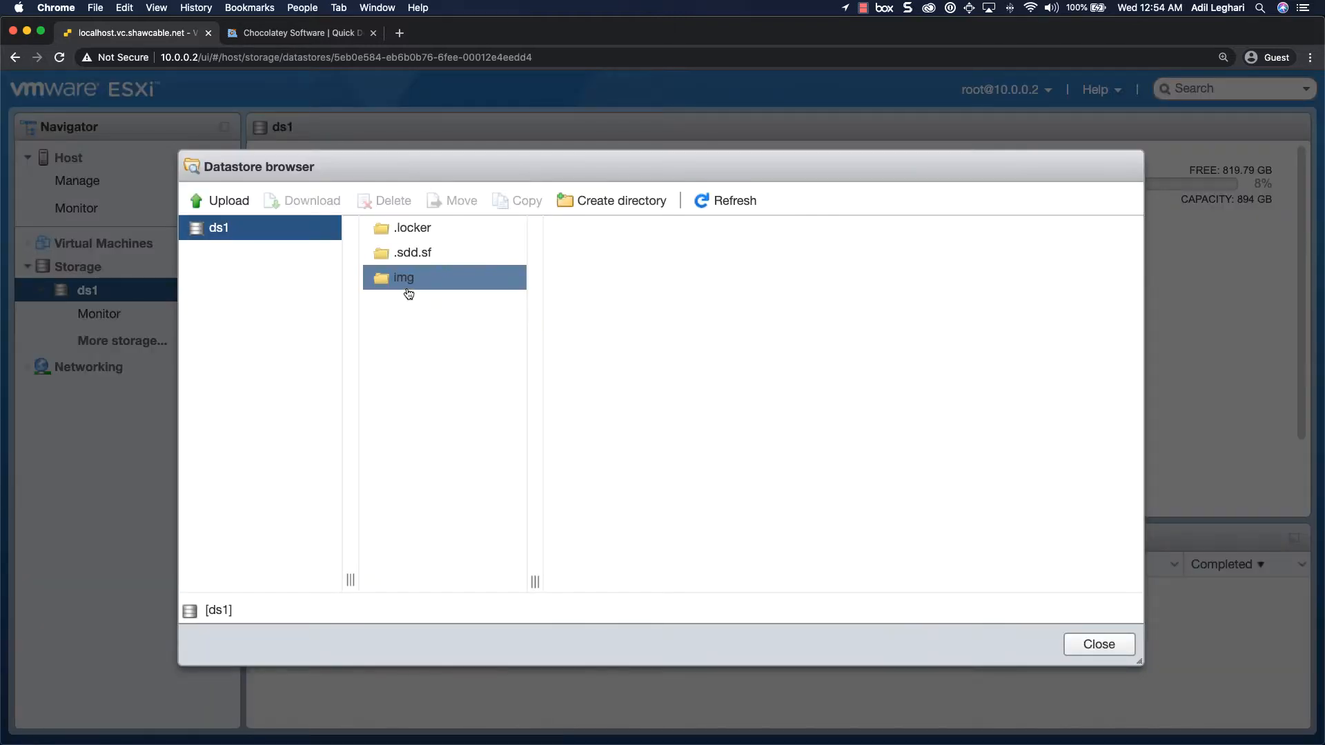
{"action": "left_click", "coordinate": [579, 253]}
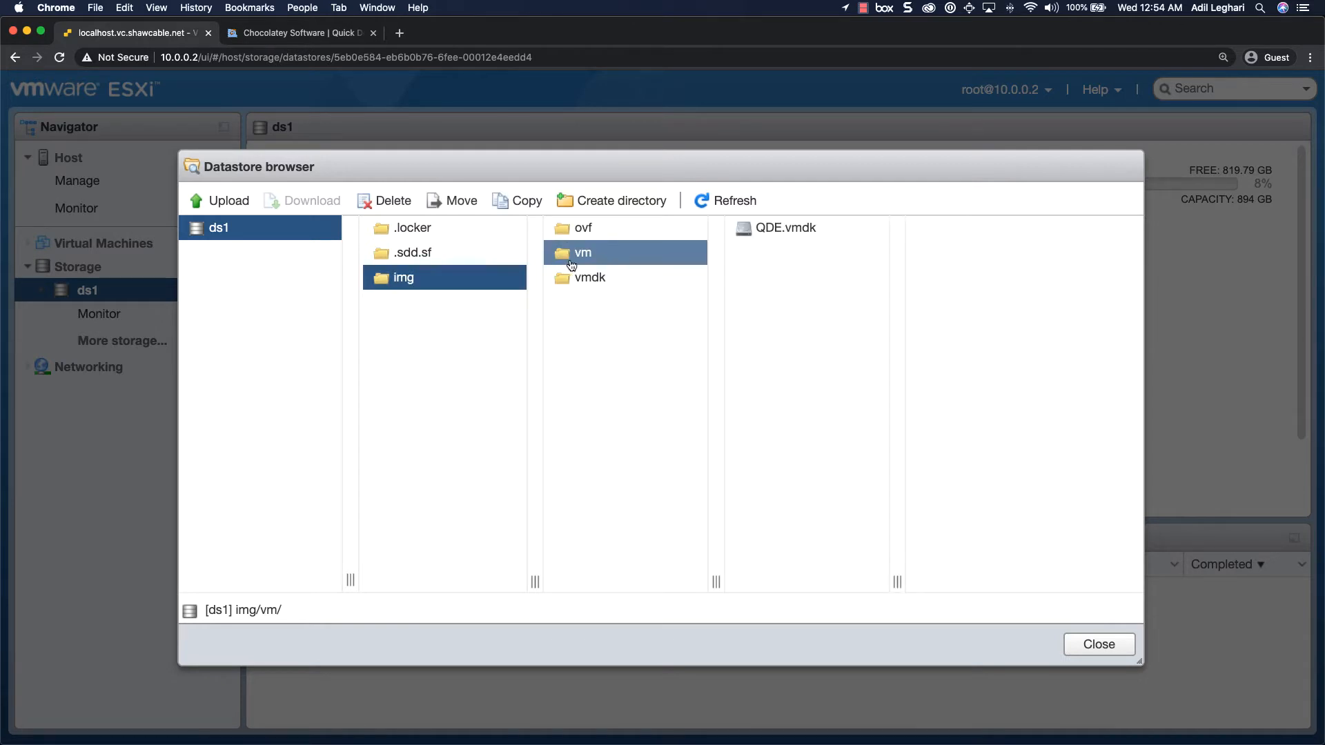
{"action": "left_click", "coordinate": [770, 231]}
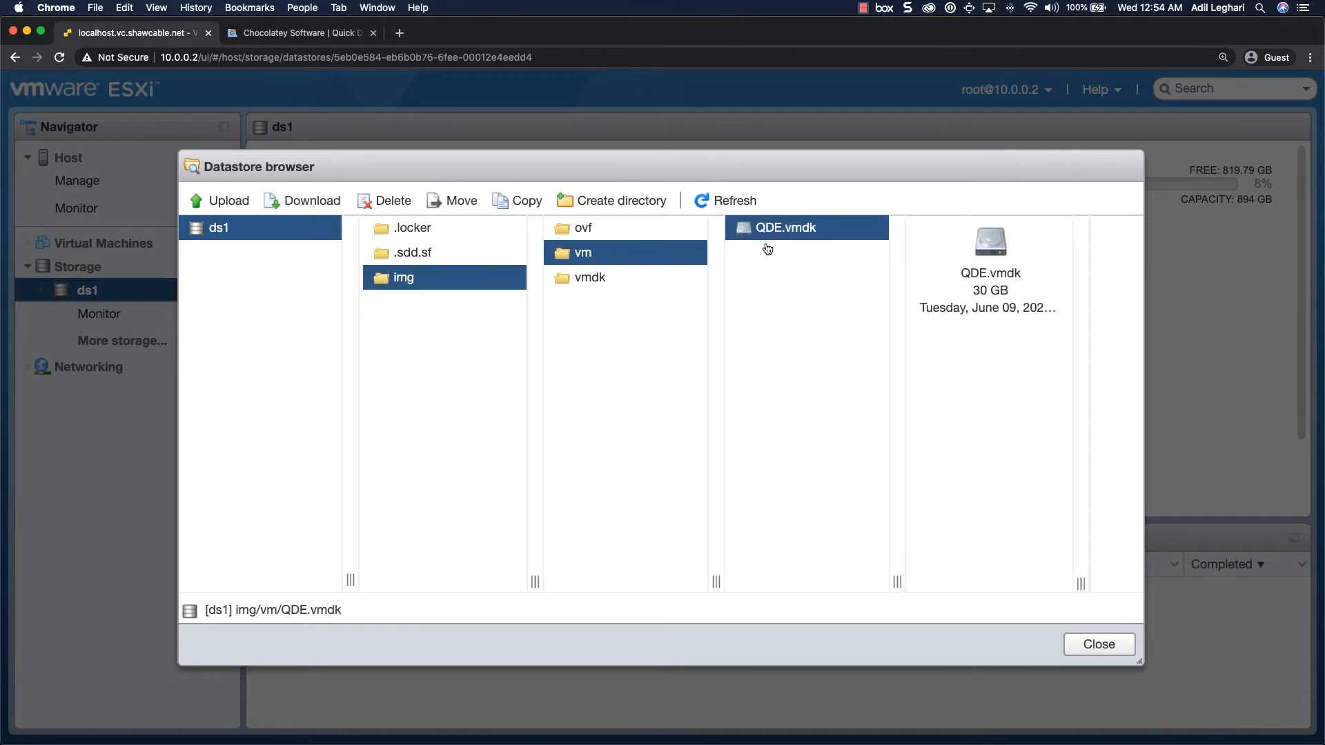
{"action": "left_click", "coordinate": [1100, 644]}
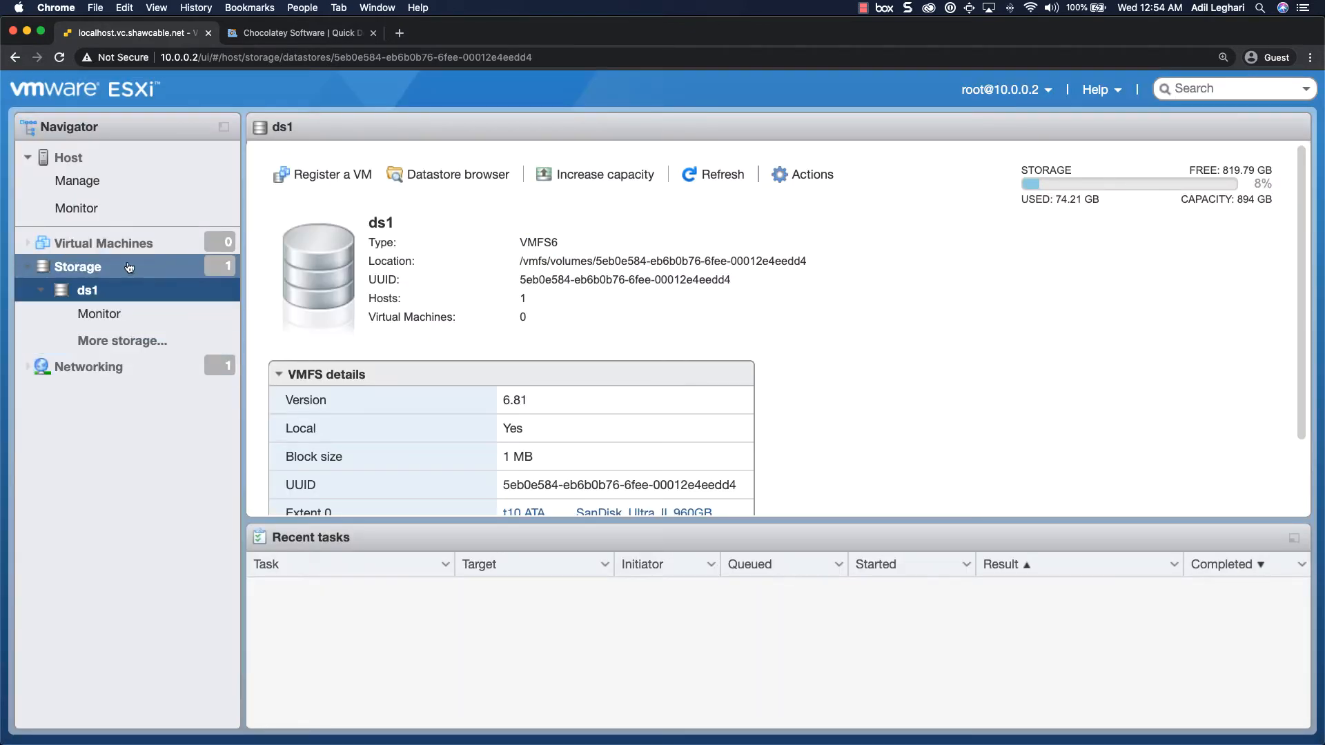
Start creating a new virtual machine on the host and name it ChocoServer
{"action": "left_click", "coordinate": [132, 251]}
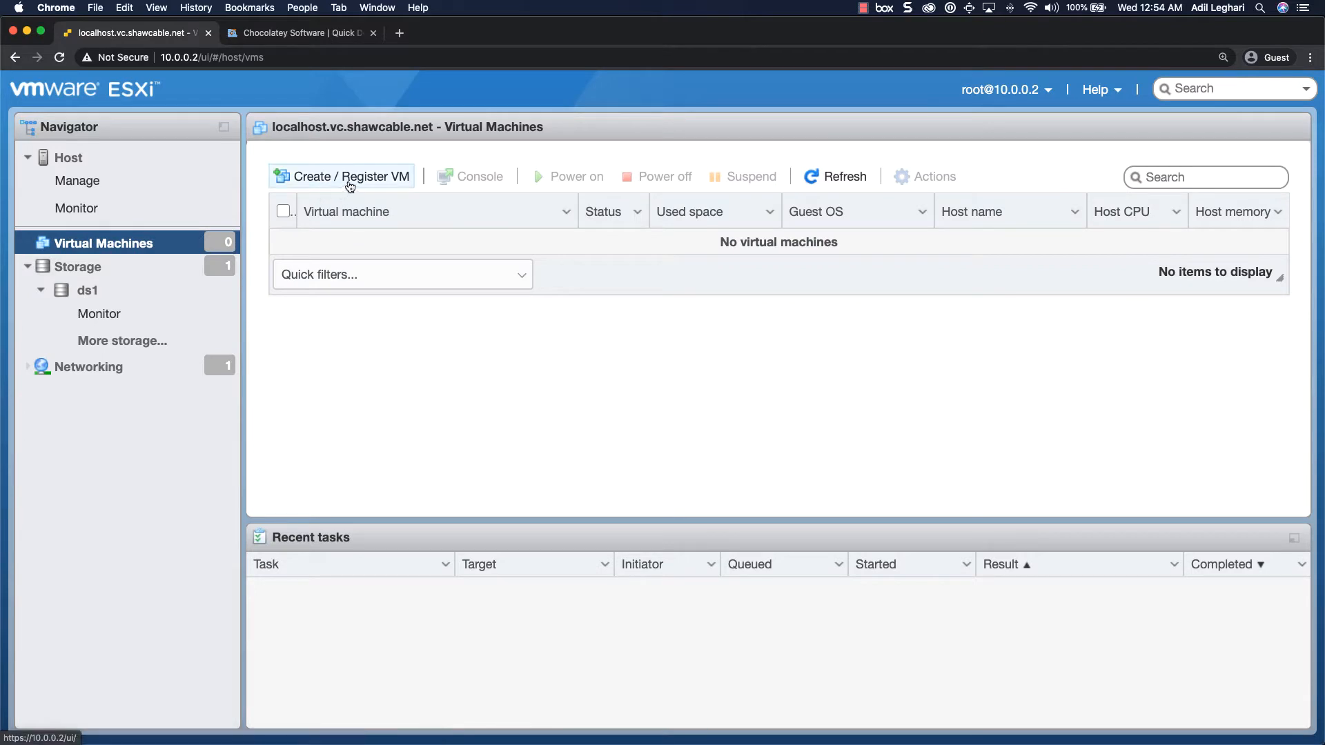
{"action": "left_click", "coordinate": [353, 180]}
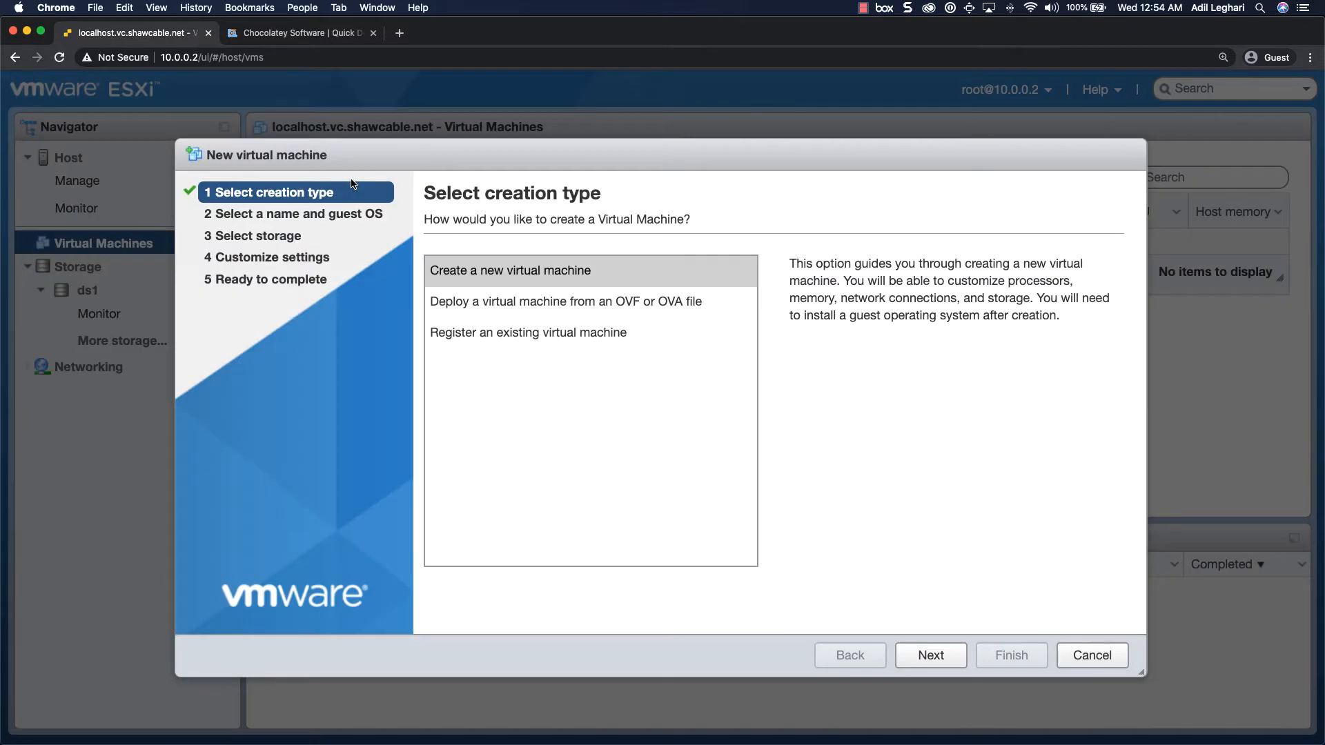
{"action": "left_click", "coordinate": [543, 272]}
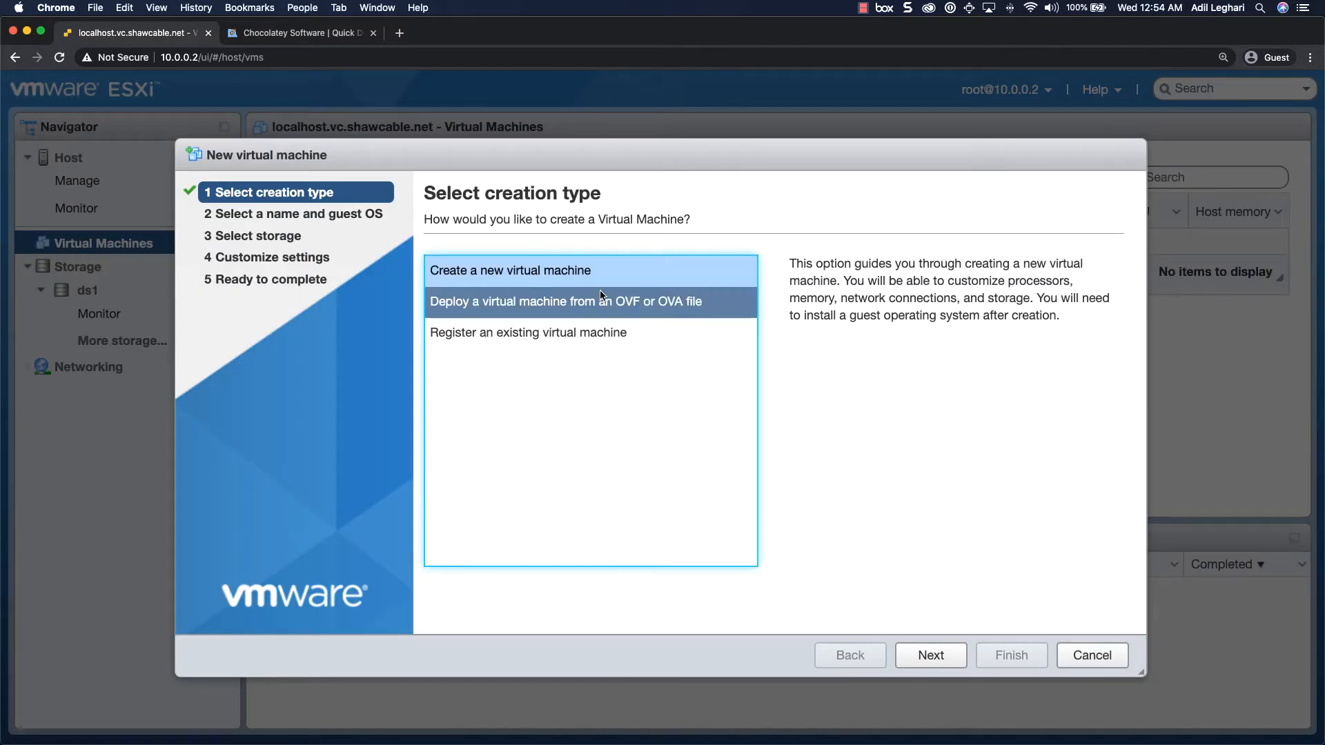
{"action": "left_click", "coordinate": [930, 655]}
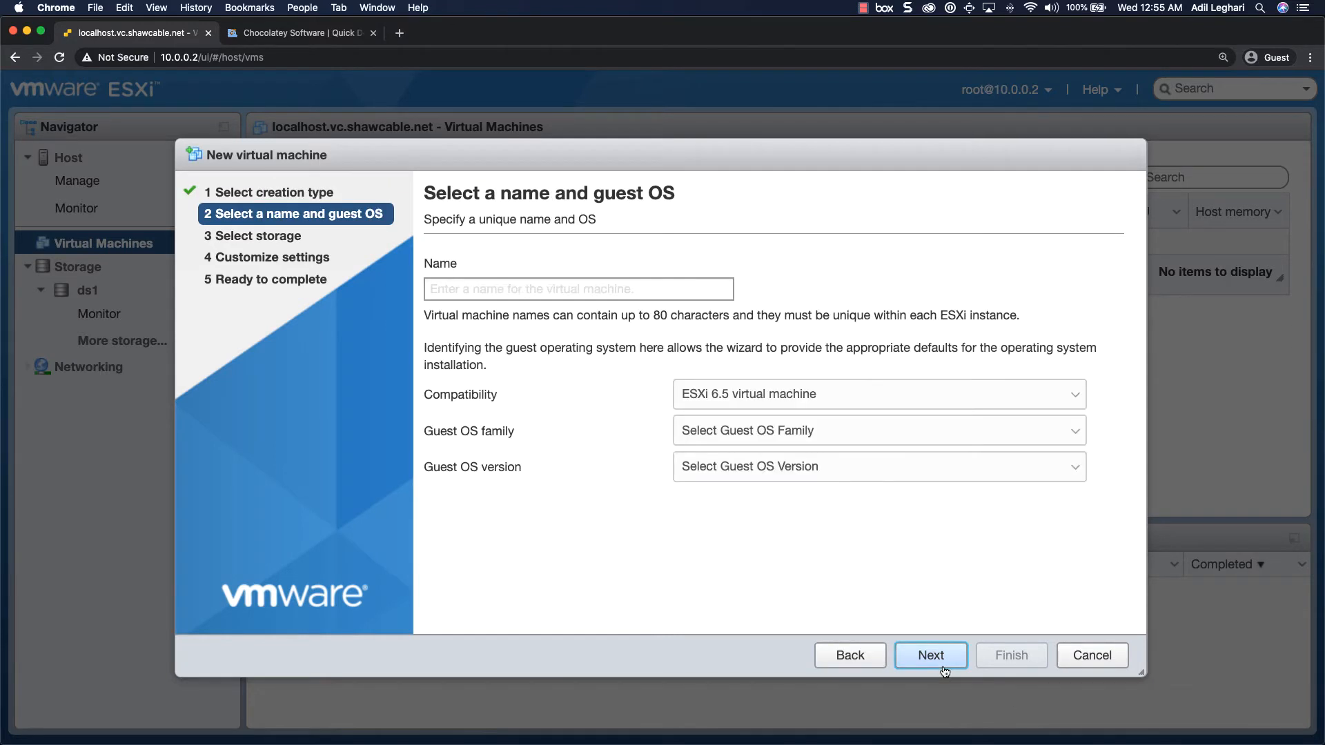
{"action": "type", "text": "C"}
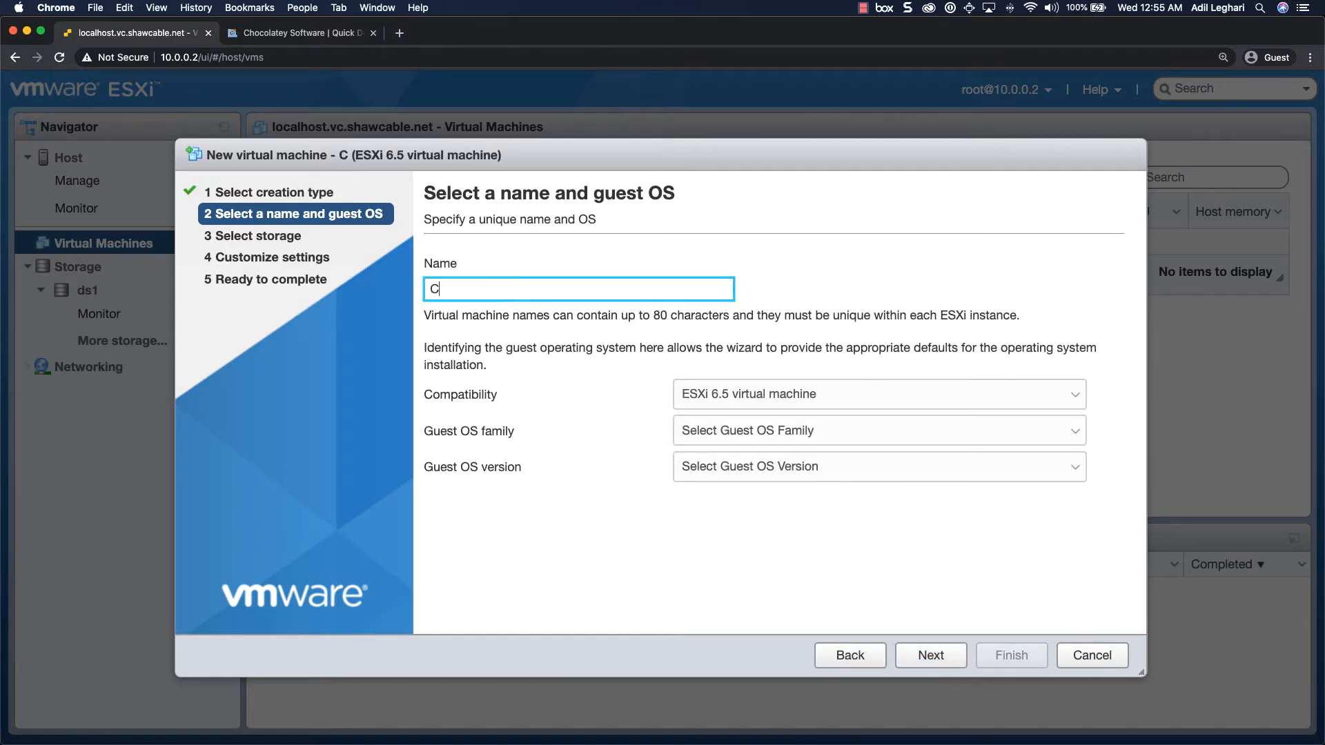
{"action": "type", "text": "hocoServer"}
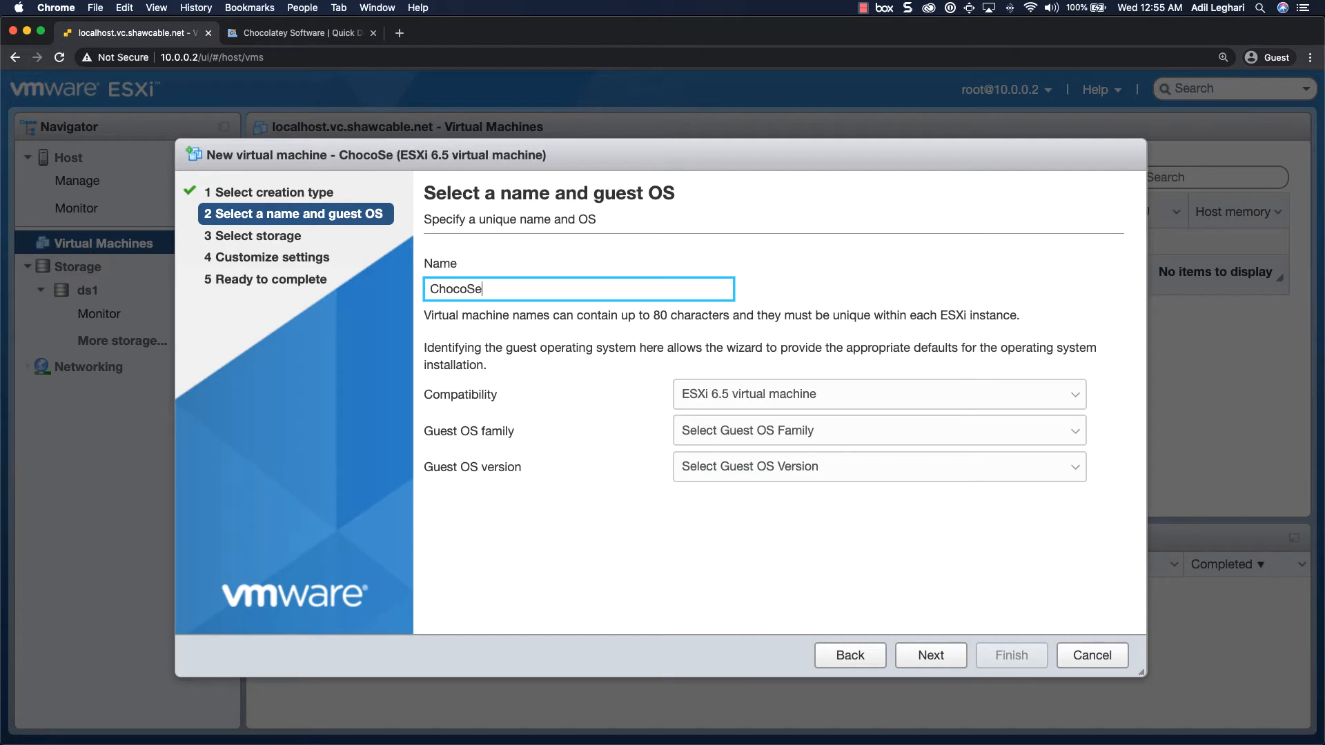
Set the guest OS to Windows, Microsoft Windows Server 2016 or later (64-bit), and accept datastore ds1 as the storage
{"action": "left_click", "coordinate": [833, 441]}
{"action": "left_click", "coordinate": [815, 502]}
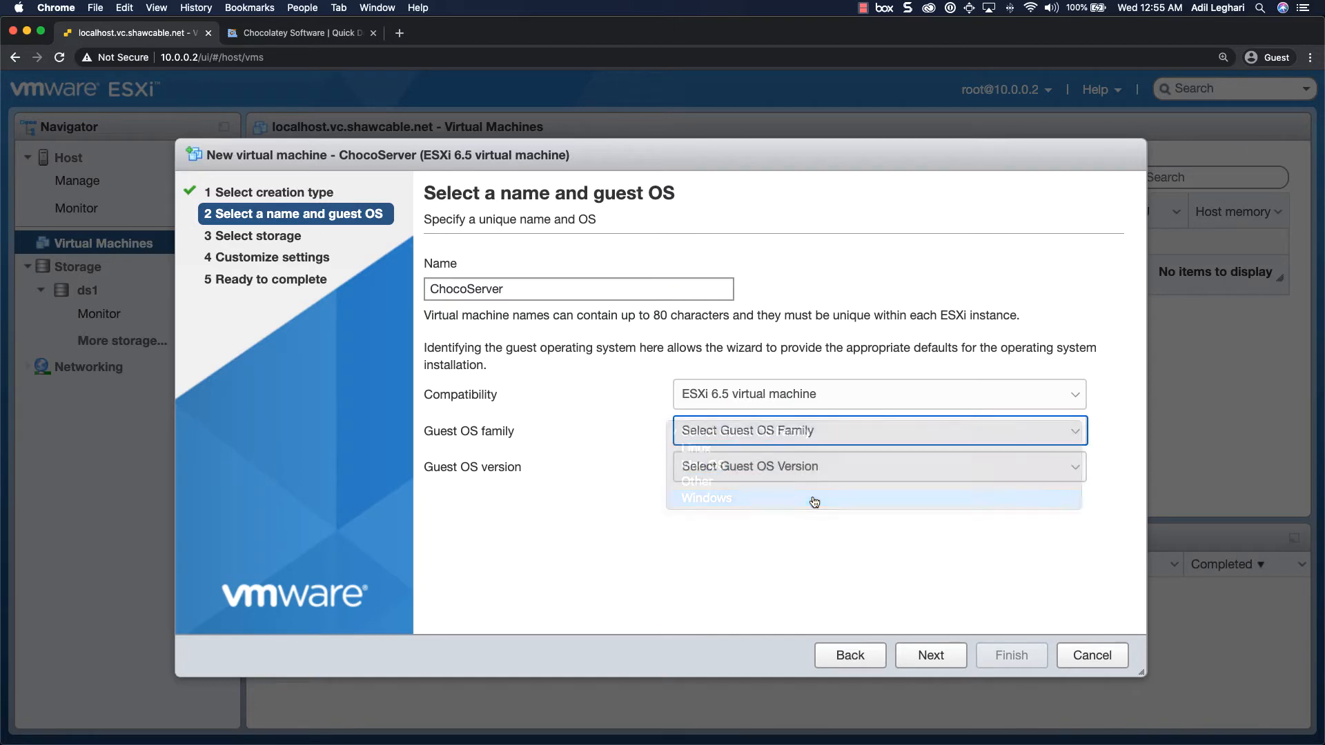
{"action": "left_click", "coordinate": [816, 474]}
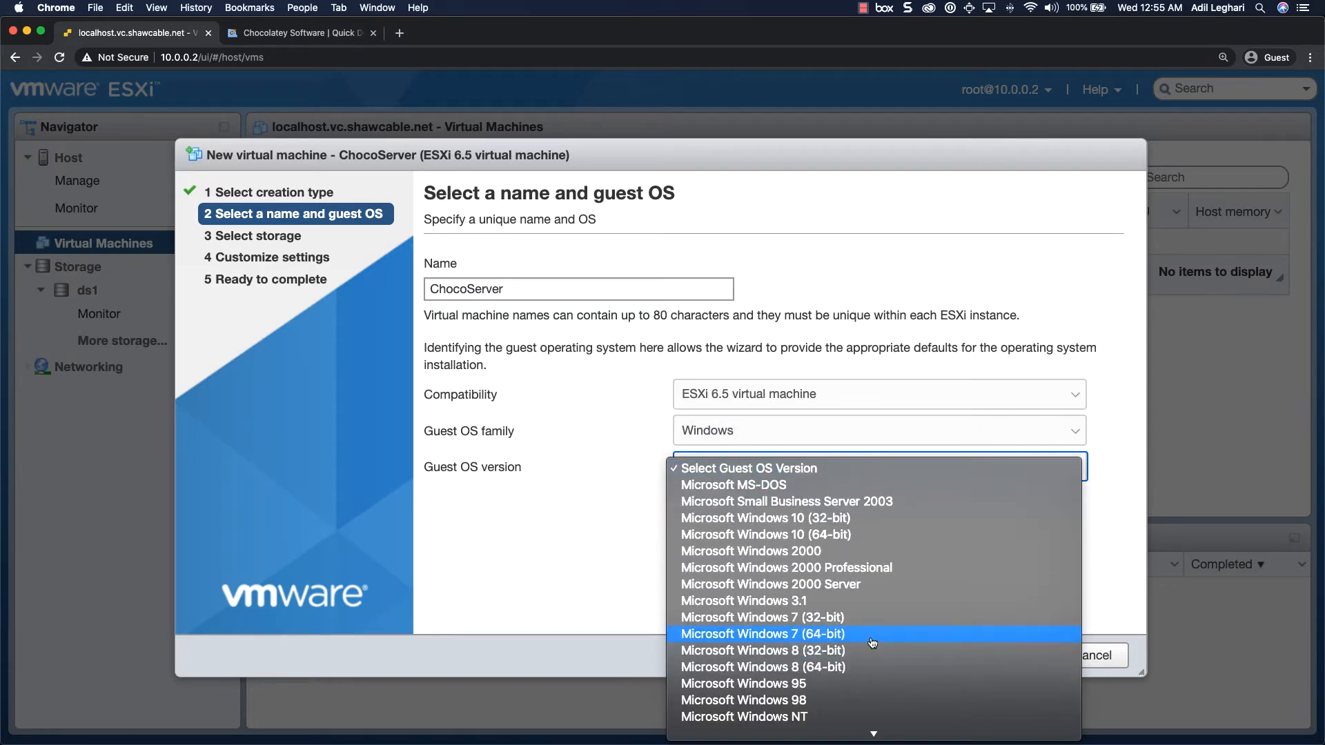
{"action": "scroll", "coordinate": [872, 638], "scroll_direction": "down", "scroll_amount": 10}
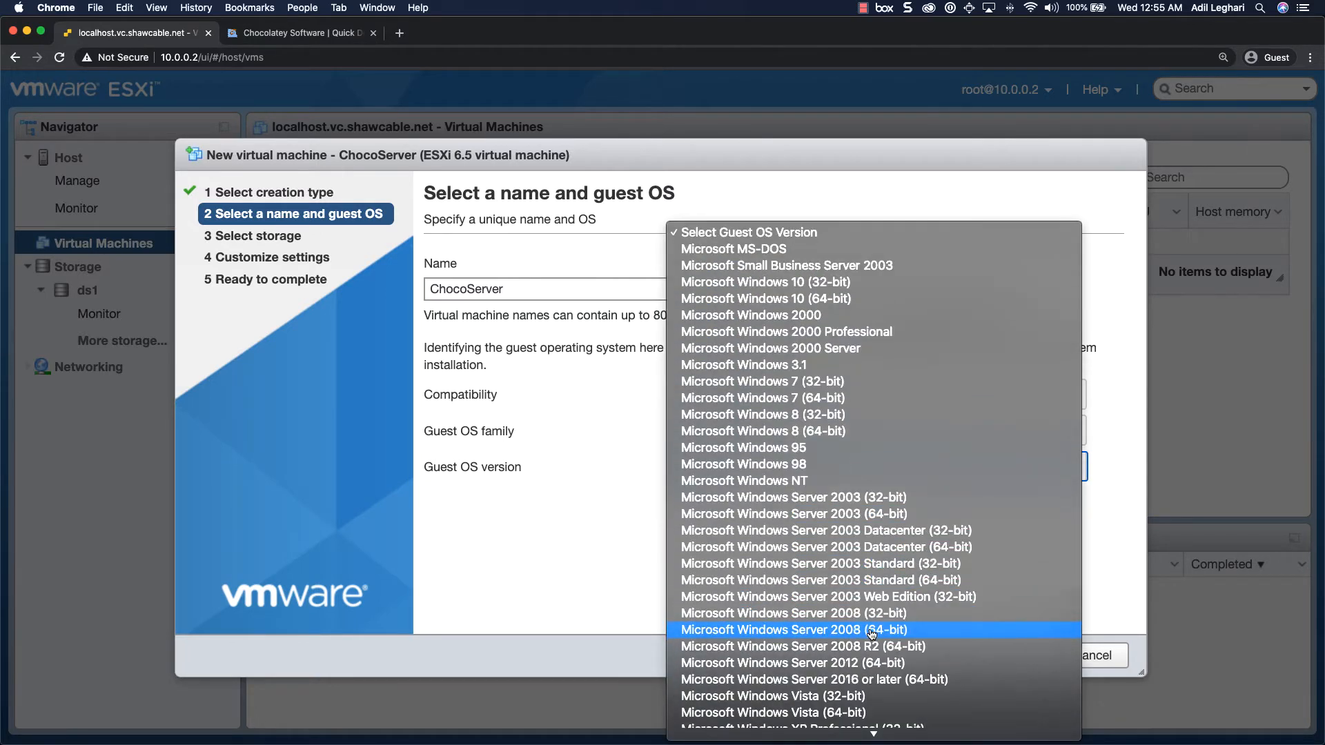
{"action": "scroll", "coordinate": [873, 663], "scroll_direction": "down", "scroll_amount": 2}
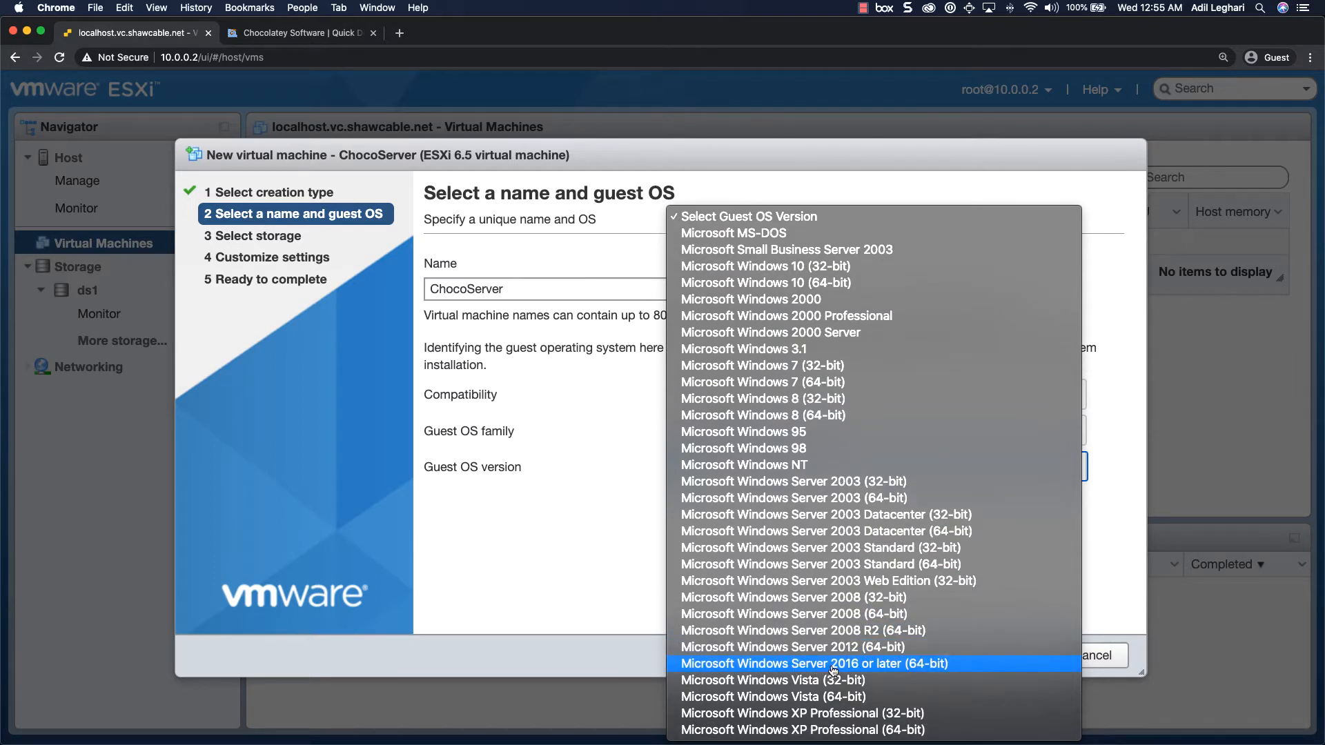
{"action": "left_click", "coordinate": [882, 664]}
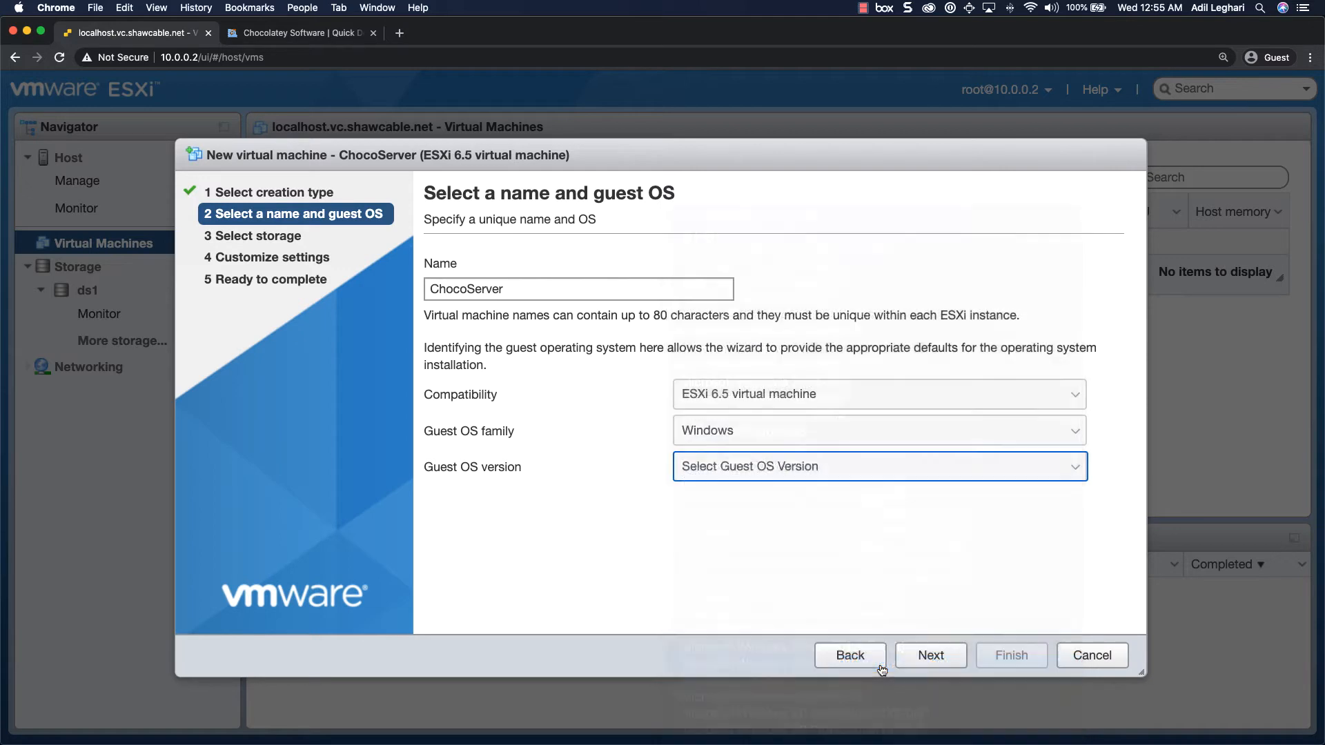
{"action": "left_click", "coordinate": [932, 660]}
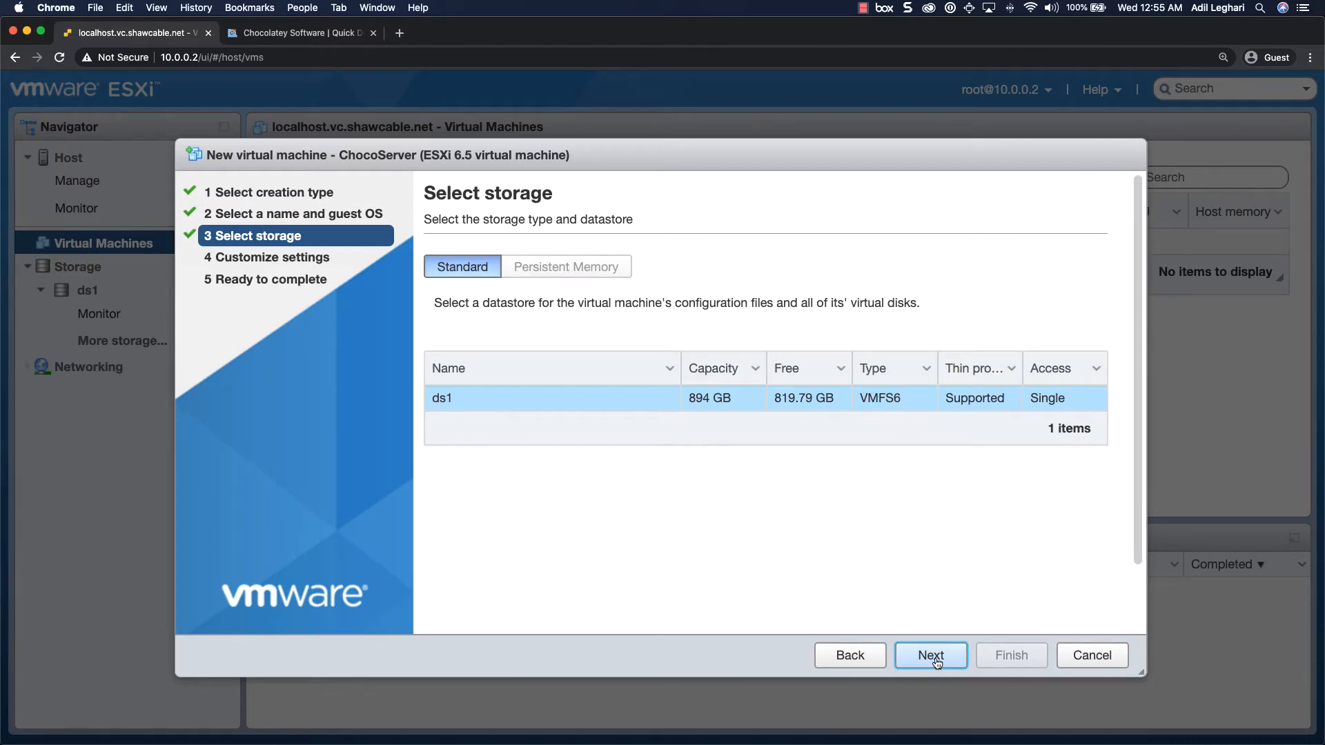
{"action": "left_click", "coordinate": [937, 663]}
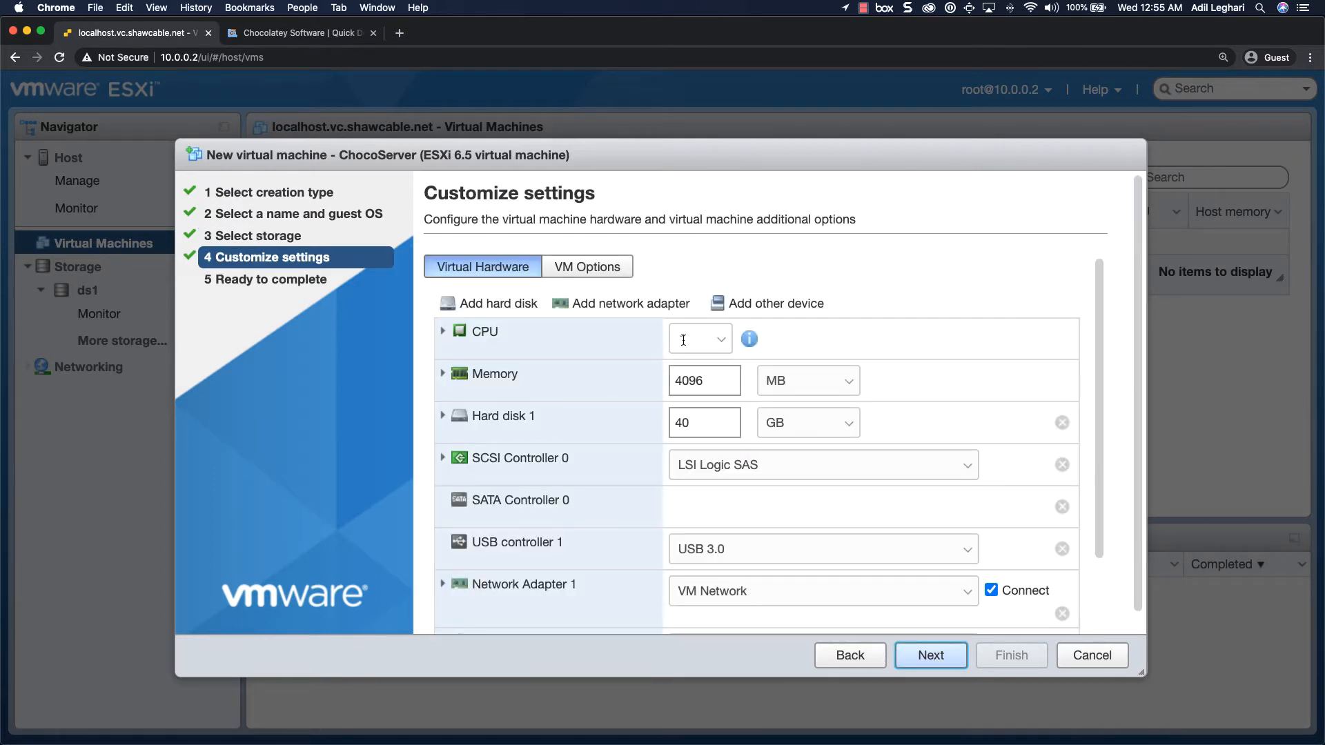
Give the virtual machine 4 CPUs and 8192 MB of memory
{"action": "left_click", "coordinate": [722, 344]}
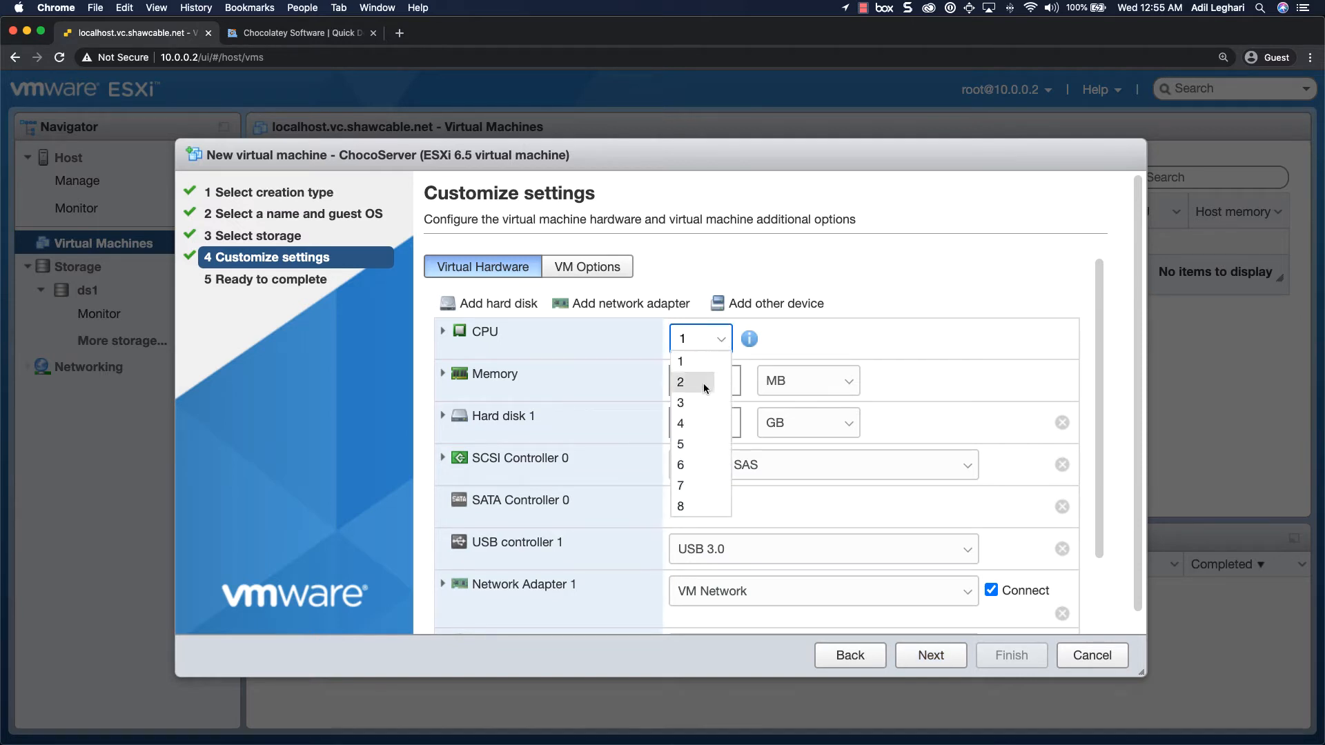
{"action": "left_click", "coordinate": [692, 424]}
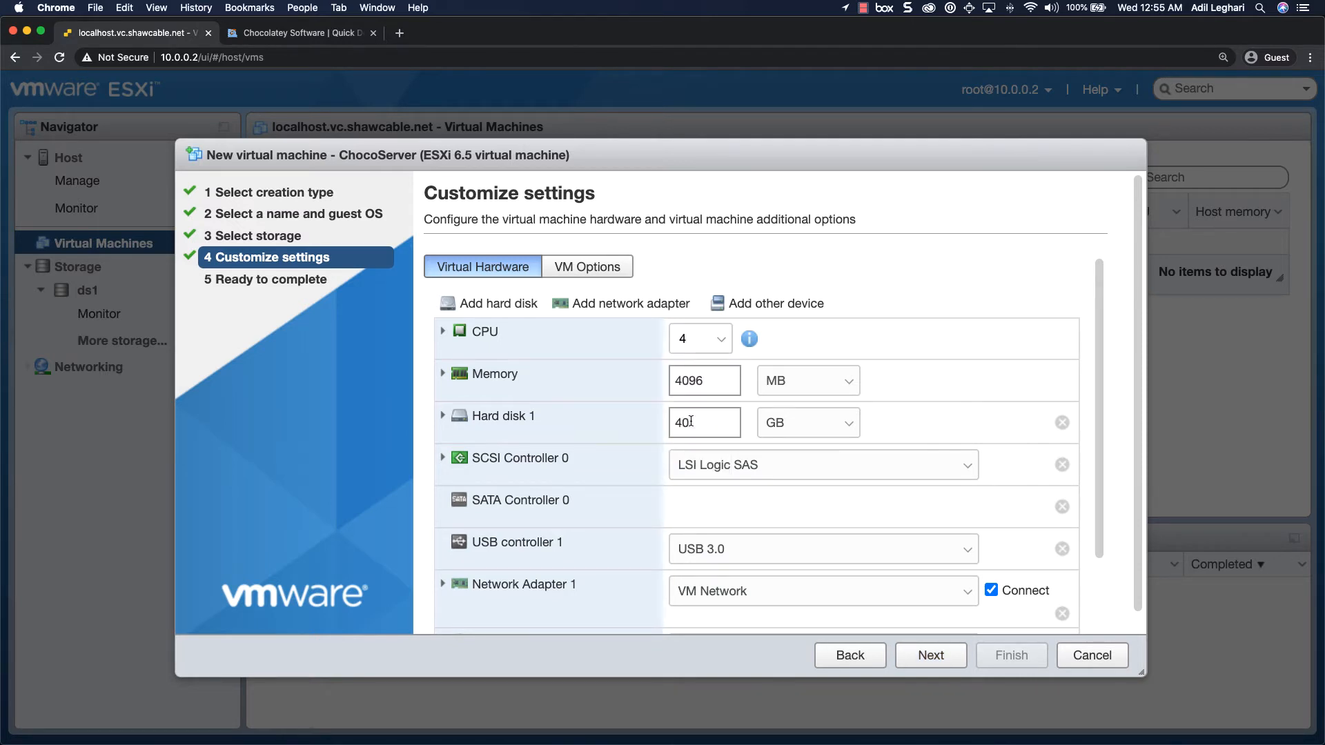
{"action": "double_click", "coordinate": [718, 384]}
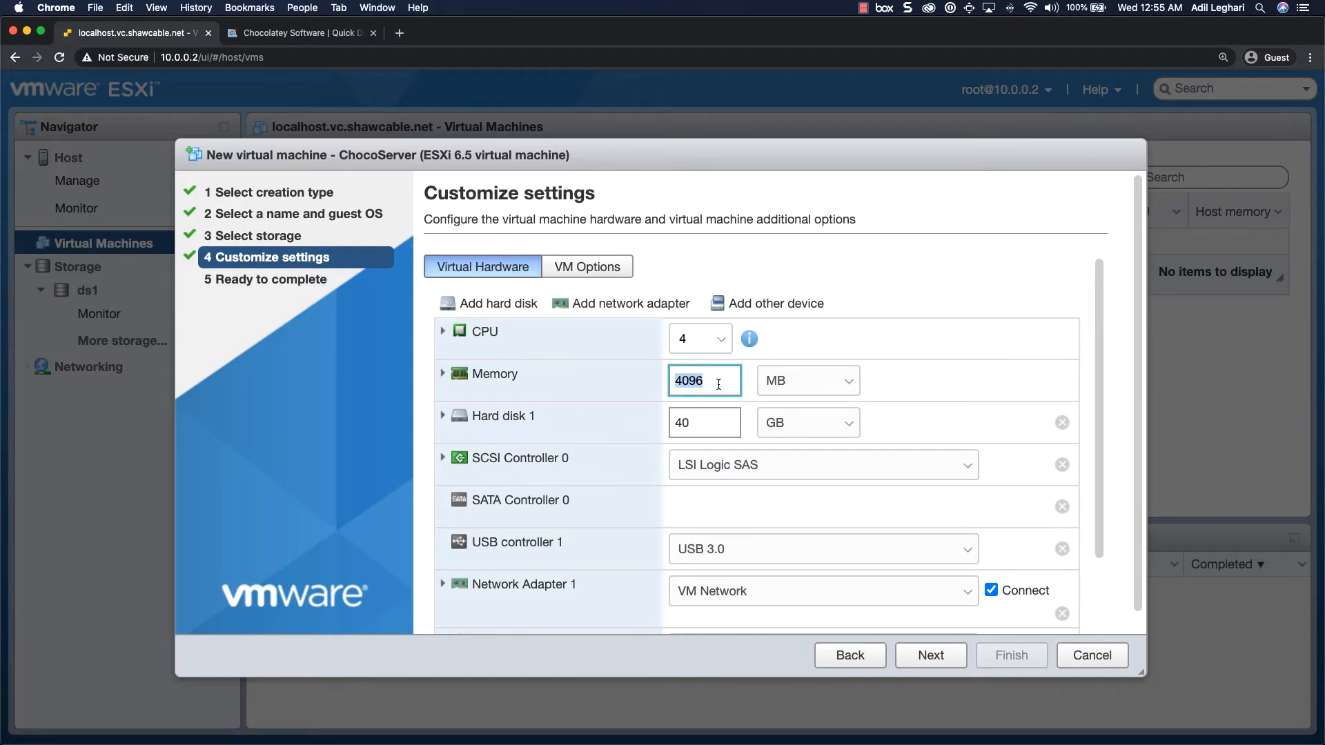
{"action": "type", "text": "812"}
{"action": "key", "text": "BackSpace"}
{"action": "type", "text": "92"}
Replace the default hard disk with the existing disk img/vm/QDE.vmdk from datastore ds1
{"action": "left_click", "coordinate": [1062, 424]}
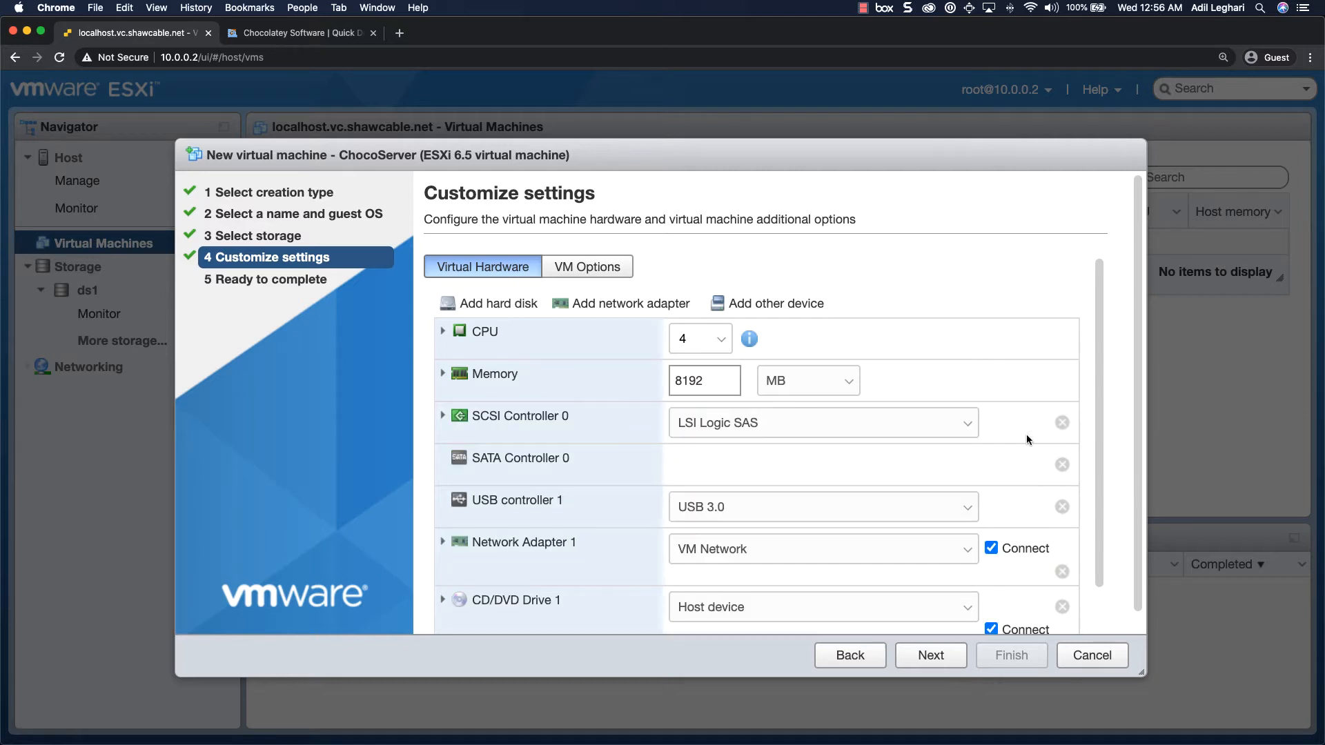
{"action": "left_click", "coordinate": [528, 308]}
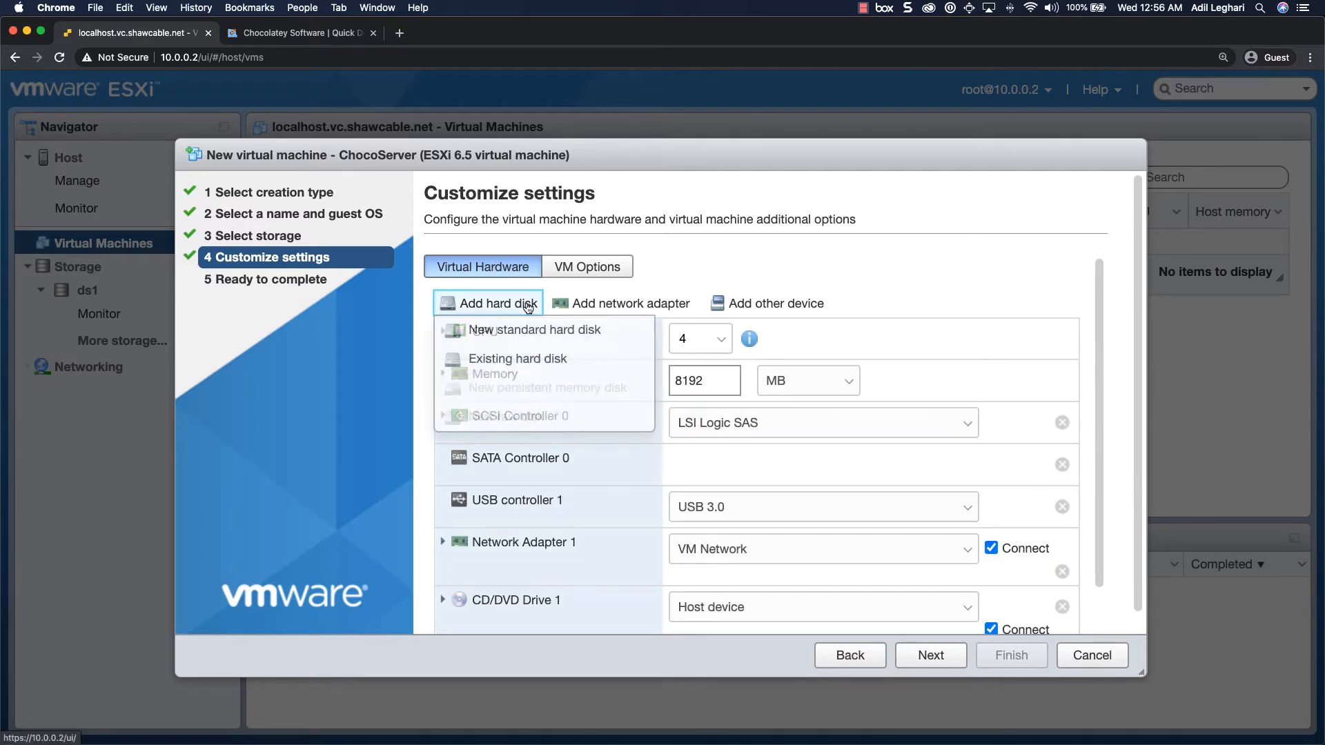
{"action": "left_click", "coordinate": [550, 364]}
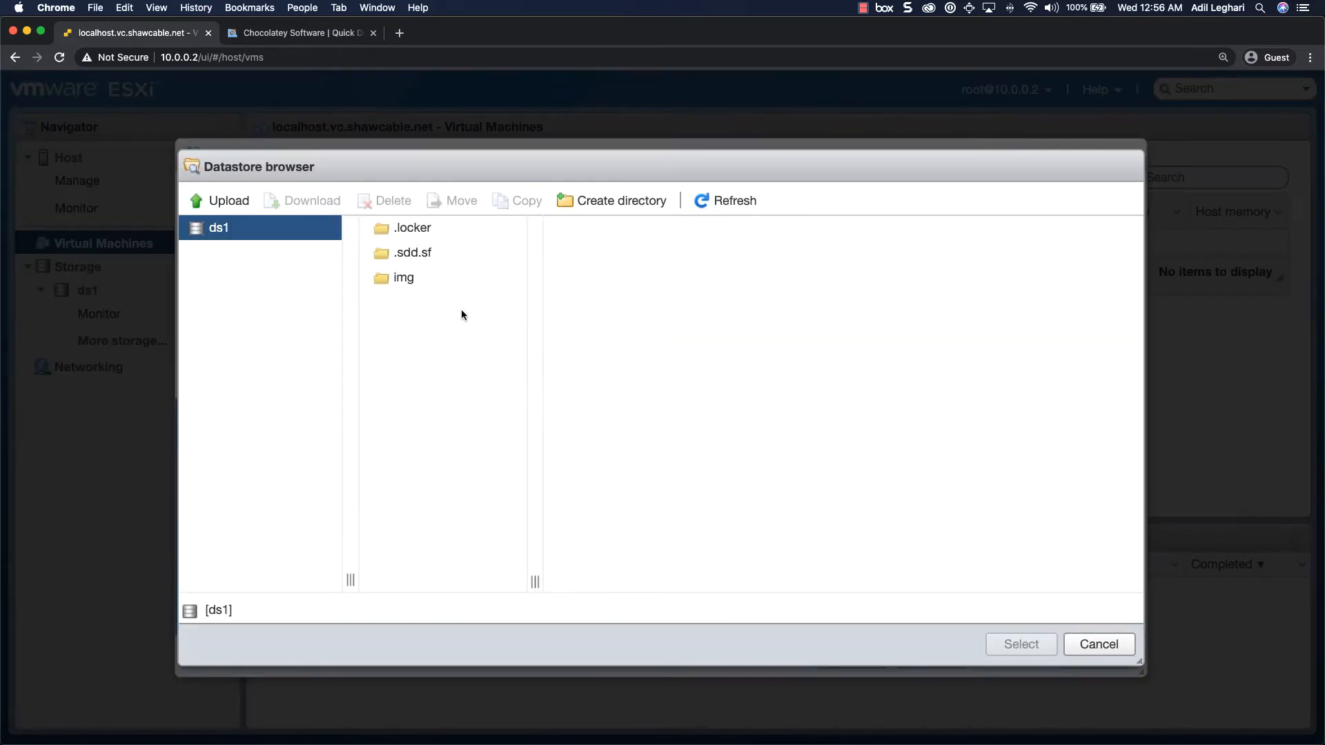
{"action": "left_click", "coordinate": [407, 285]}
{"action": "left_click", "coordinate": [603, 265]}
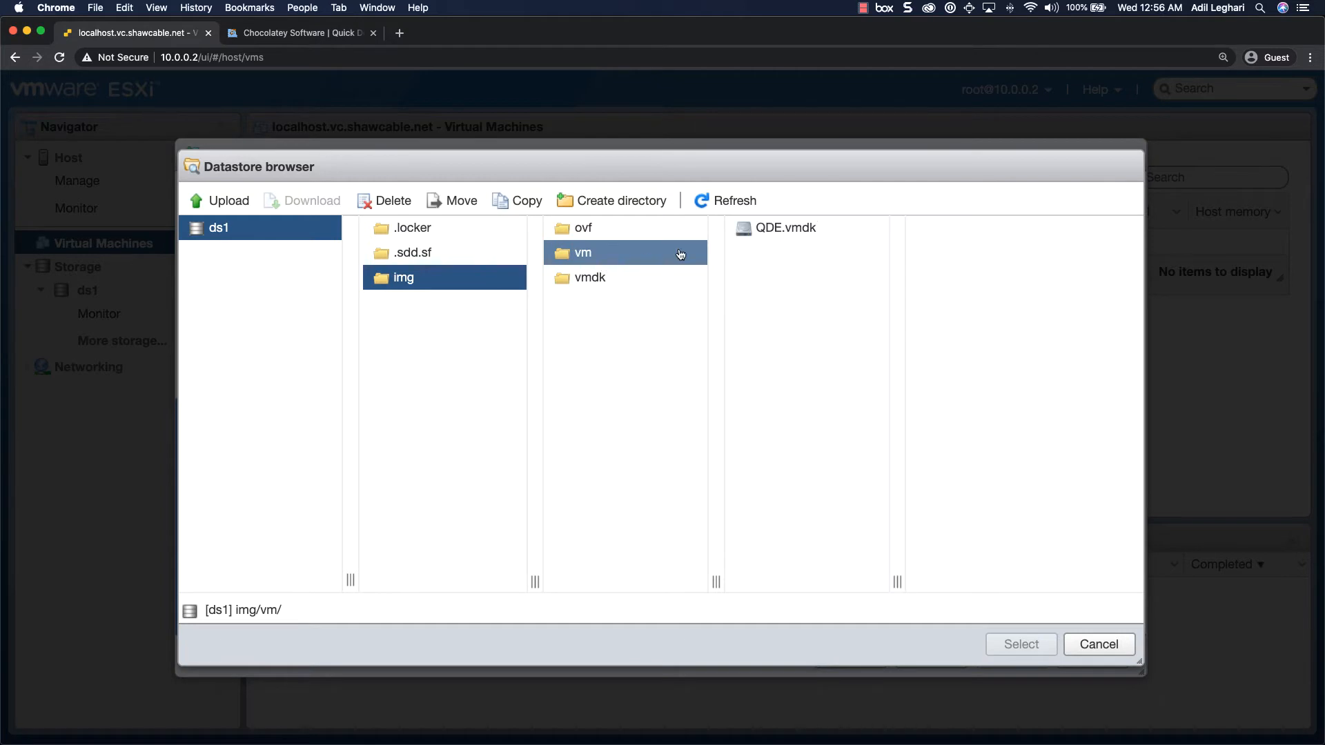
{"action": "left_click", "coordinate": [771, 237]}
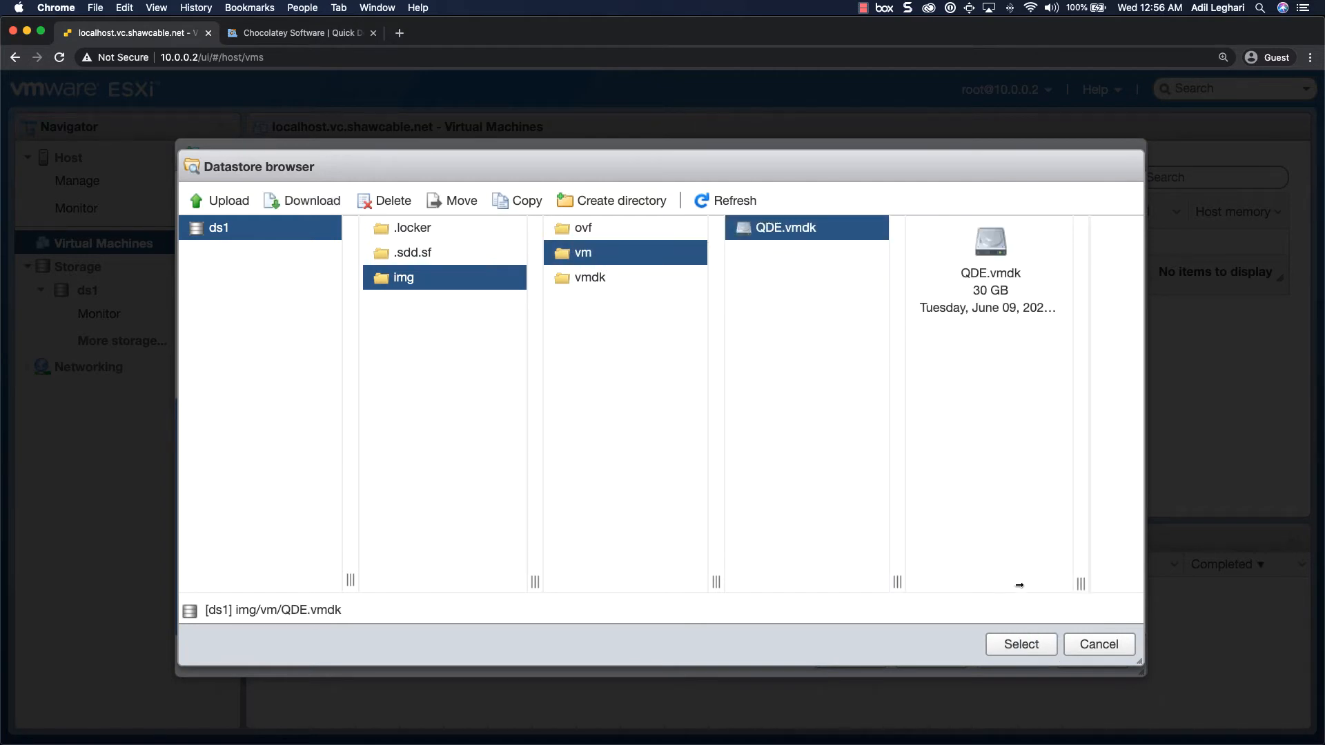
{"action": "left_click", "coordinate": [1024, 645]}
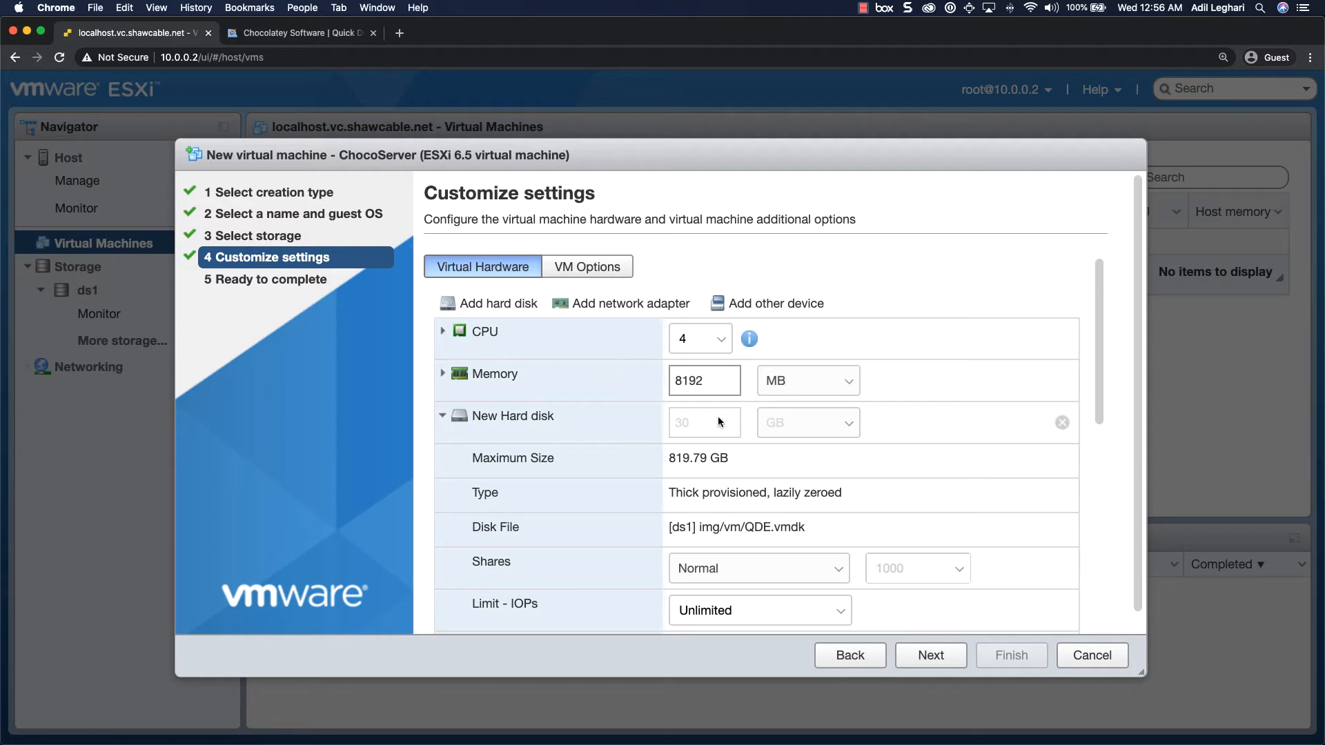
Set the added hard disk's controller location to IDE controller 0 and finish creating the virtual machine
{"action": "scroll", "coordinate": [741, 490], "scroll_direction": "down", "scroll_amount": 2}
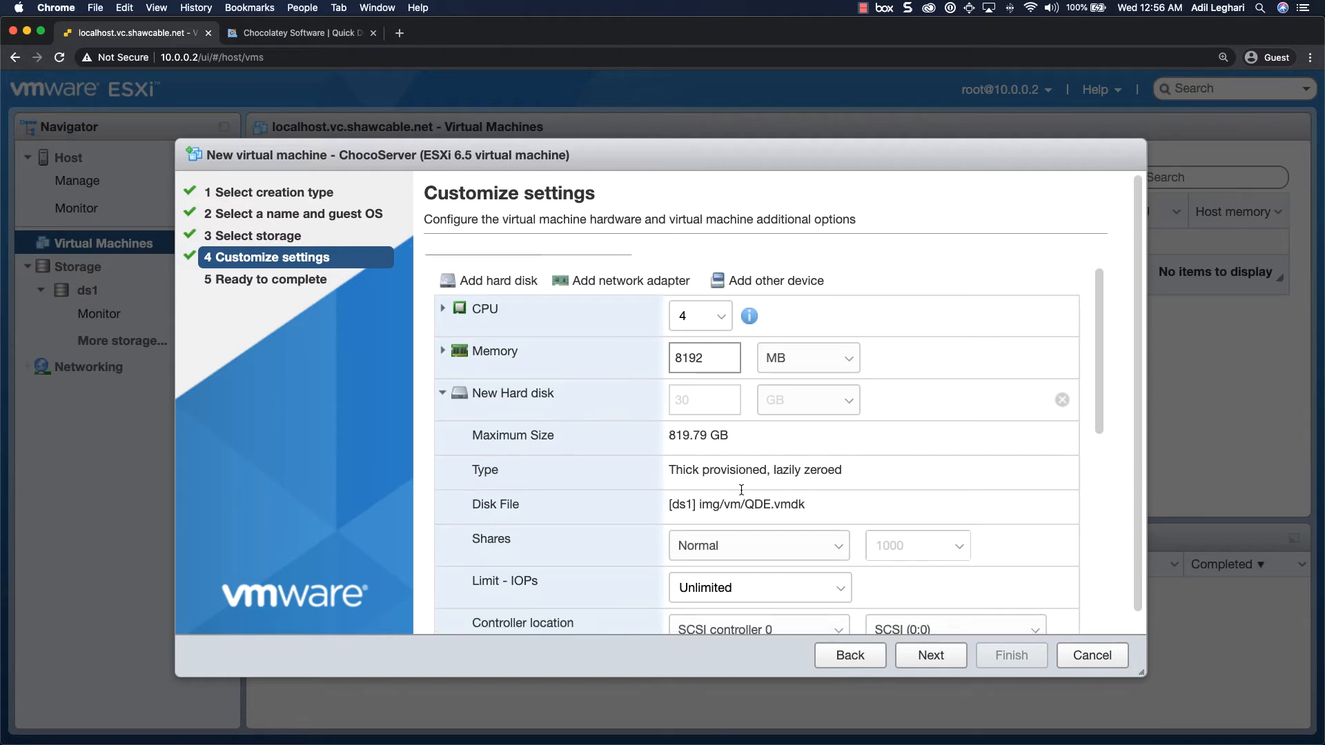
{"action": "scroll", "coordinate": [741, 493], "scroll_direction": "down", "scroll_amount": 2}
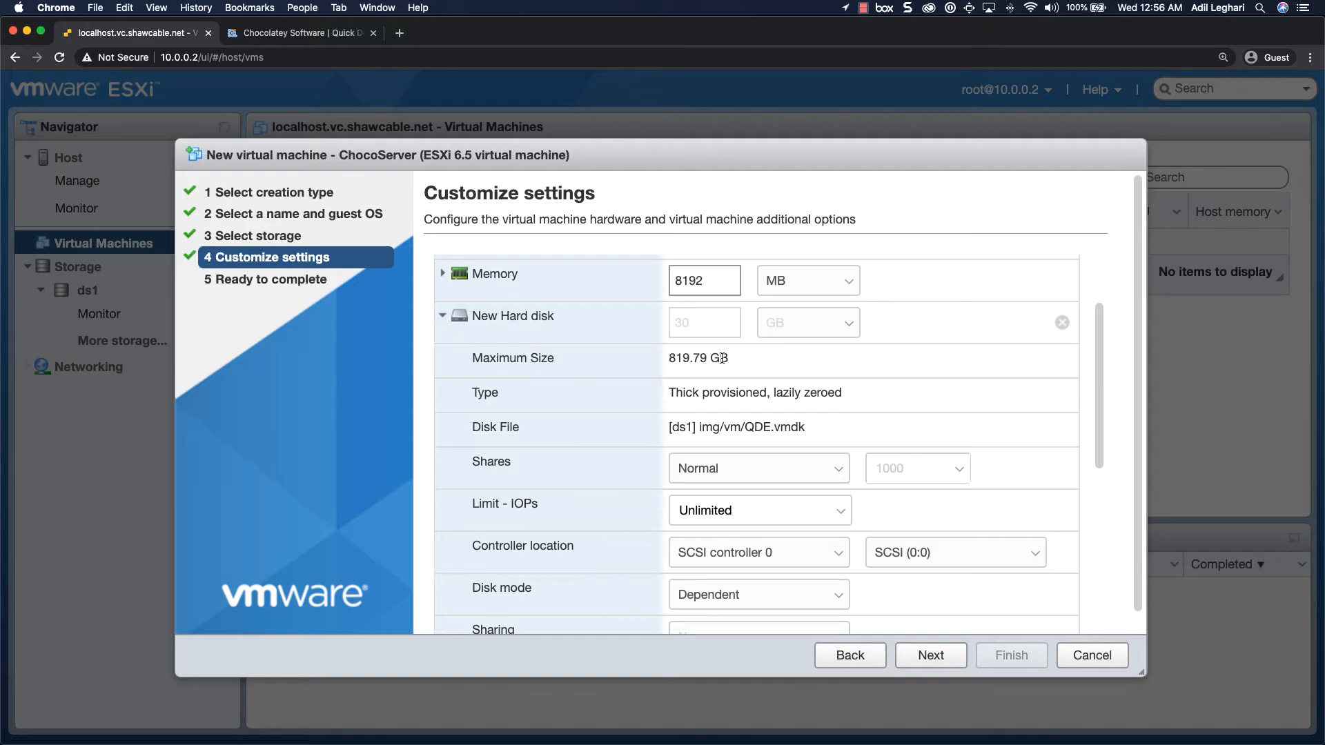
{"action": "left_click", "coordinate": [759, 557]}
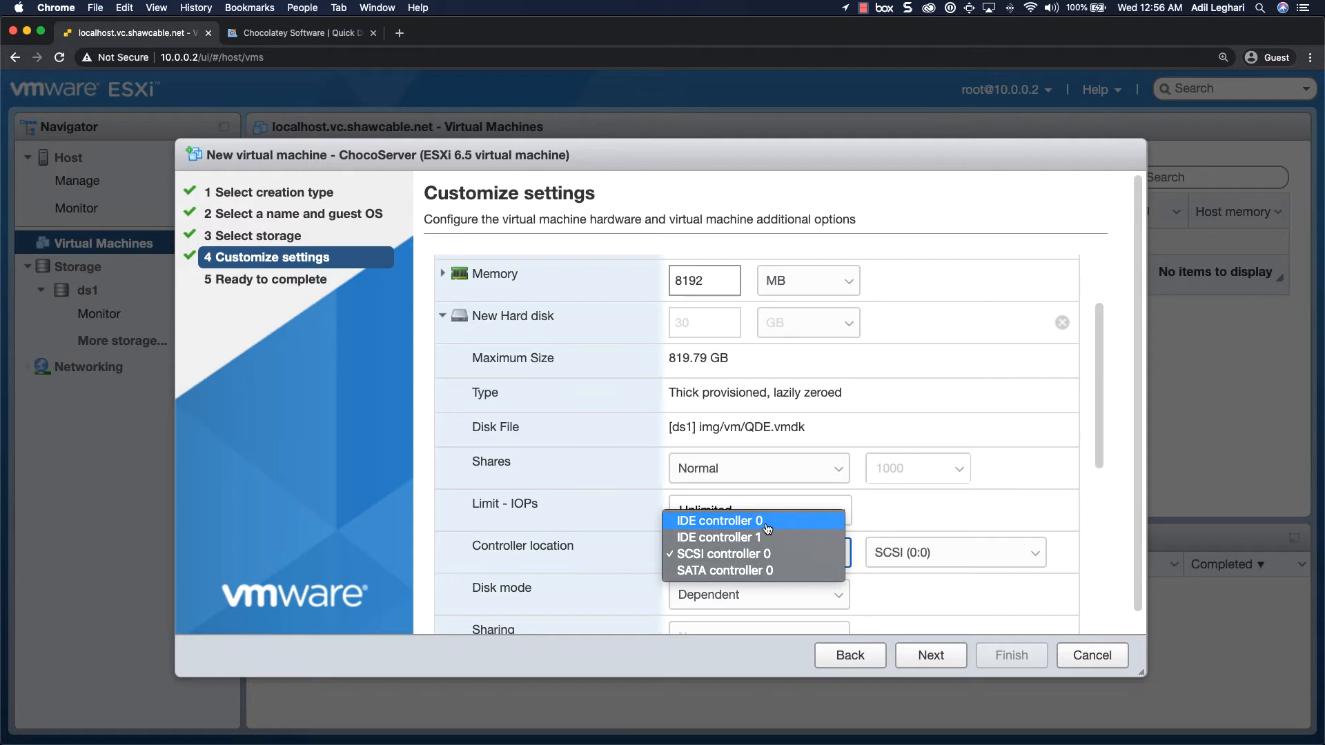
{"action": "left_click", "coordinate": [767, 528]}
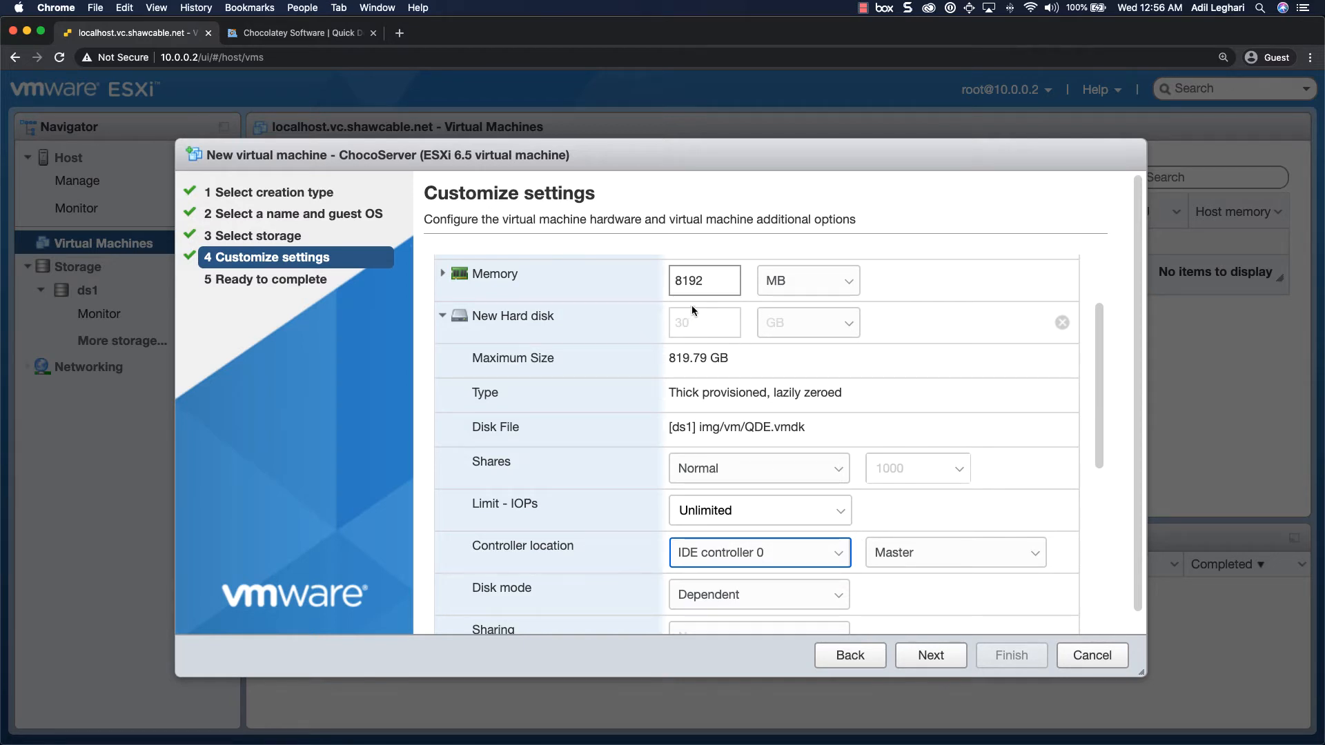
{"action": "left_click", "coordinate": [931, 656]}
{"action": "left_click", "coordinate": [987, 659]}
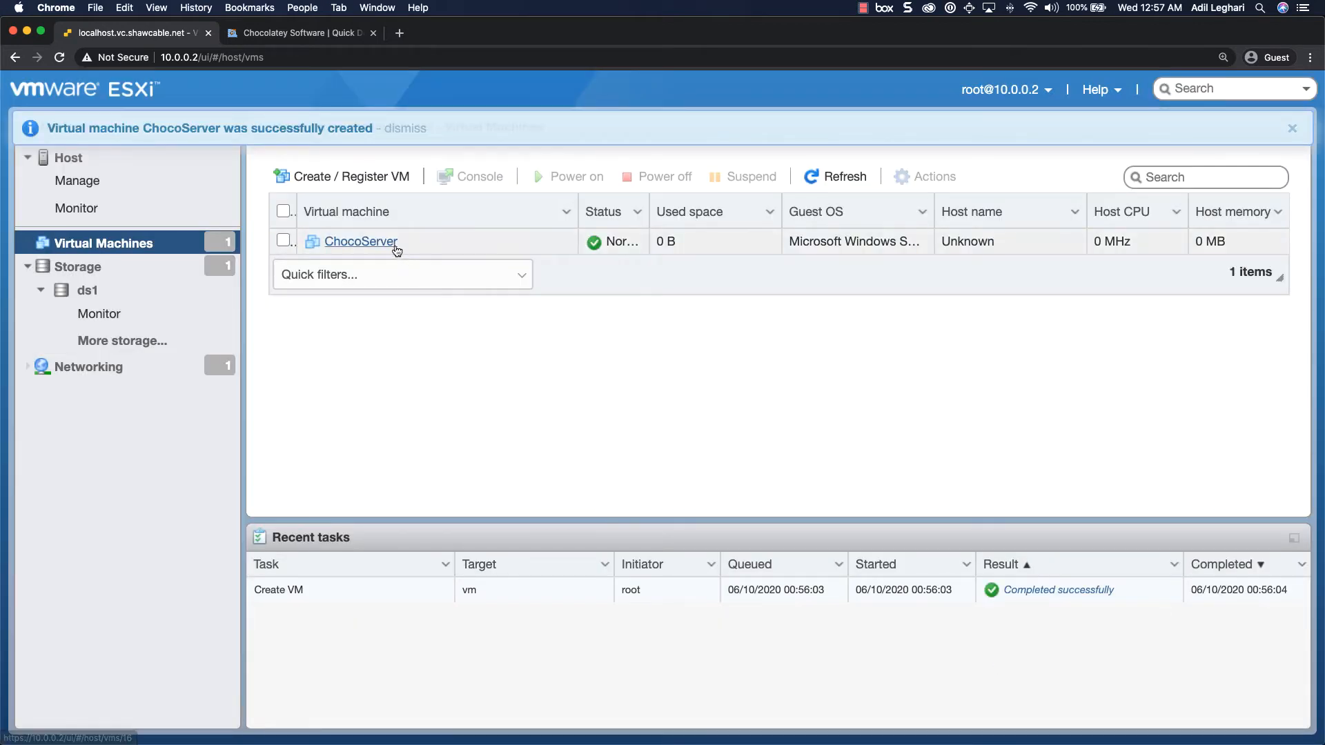
Increase Hard disk 1 of the ChocoServer virtual machine to 100 GB and save the settings
{"action": "right_click", "coordinate": [405, 251]}
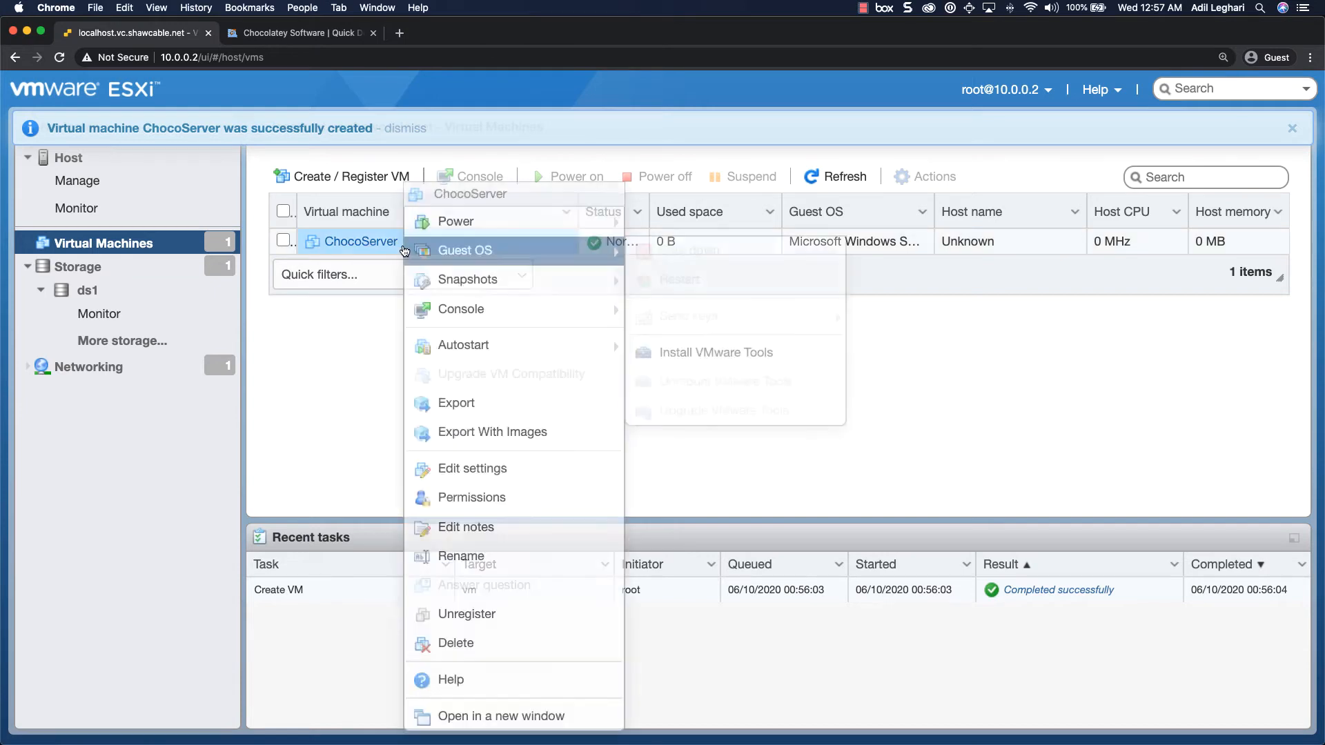
{"action": "left_click", "coordinate": [476, 469]}
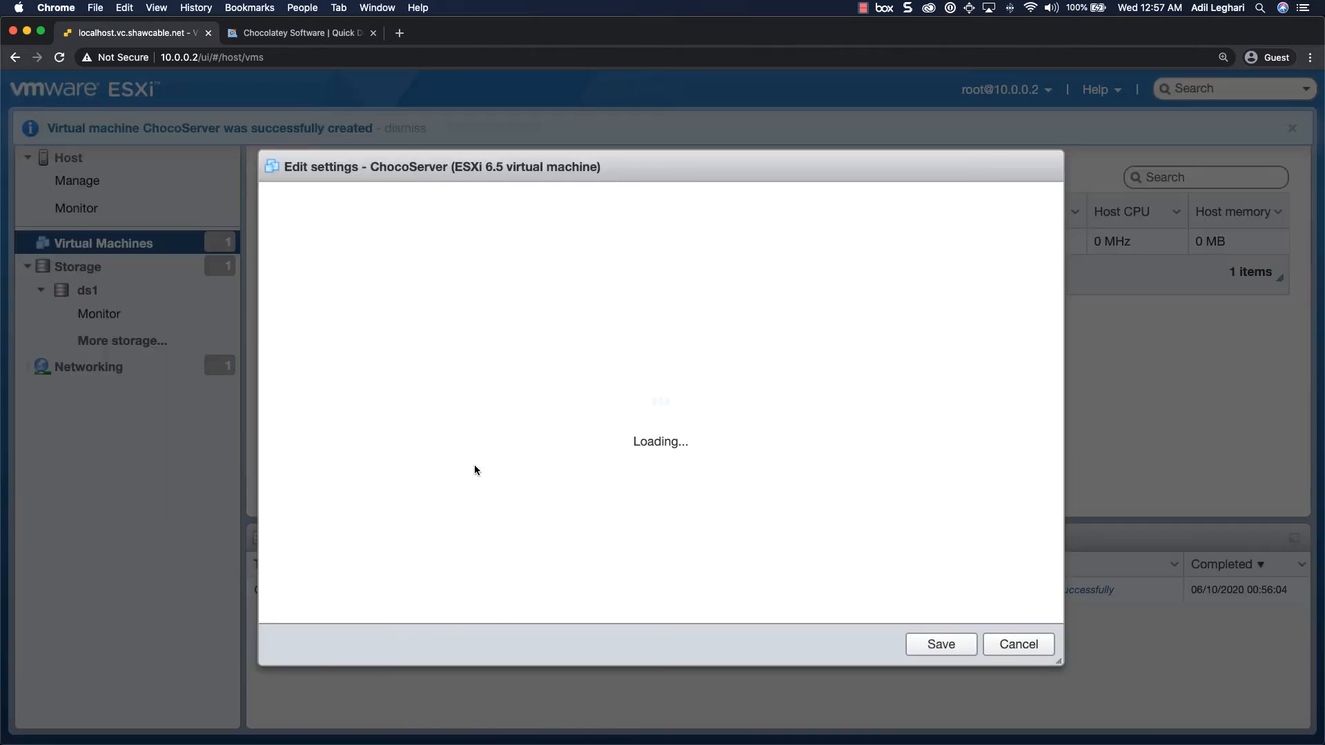
{"action": "double_click", "coordinate": [559, 360]}
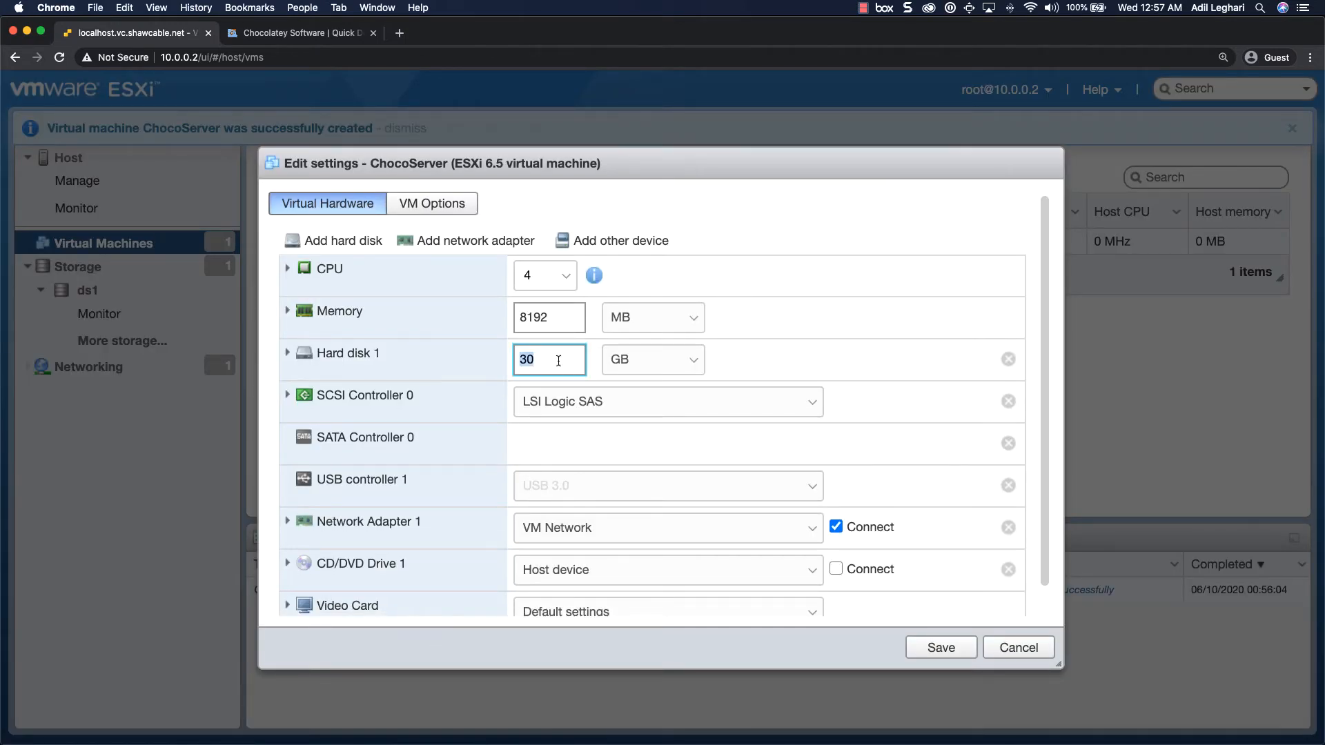
{"action": "type", "text": "100"}
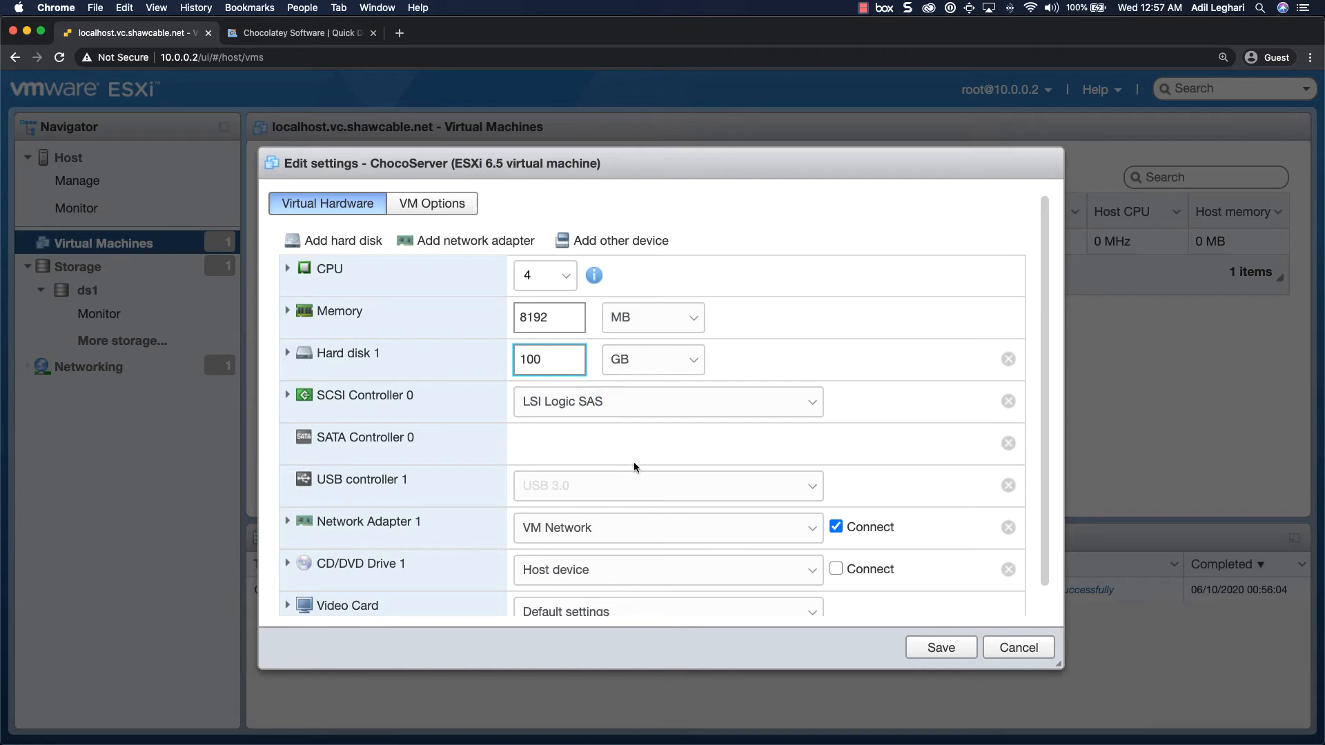
{"action": "left_click", "coordinate": [933, 649]}
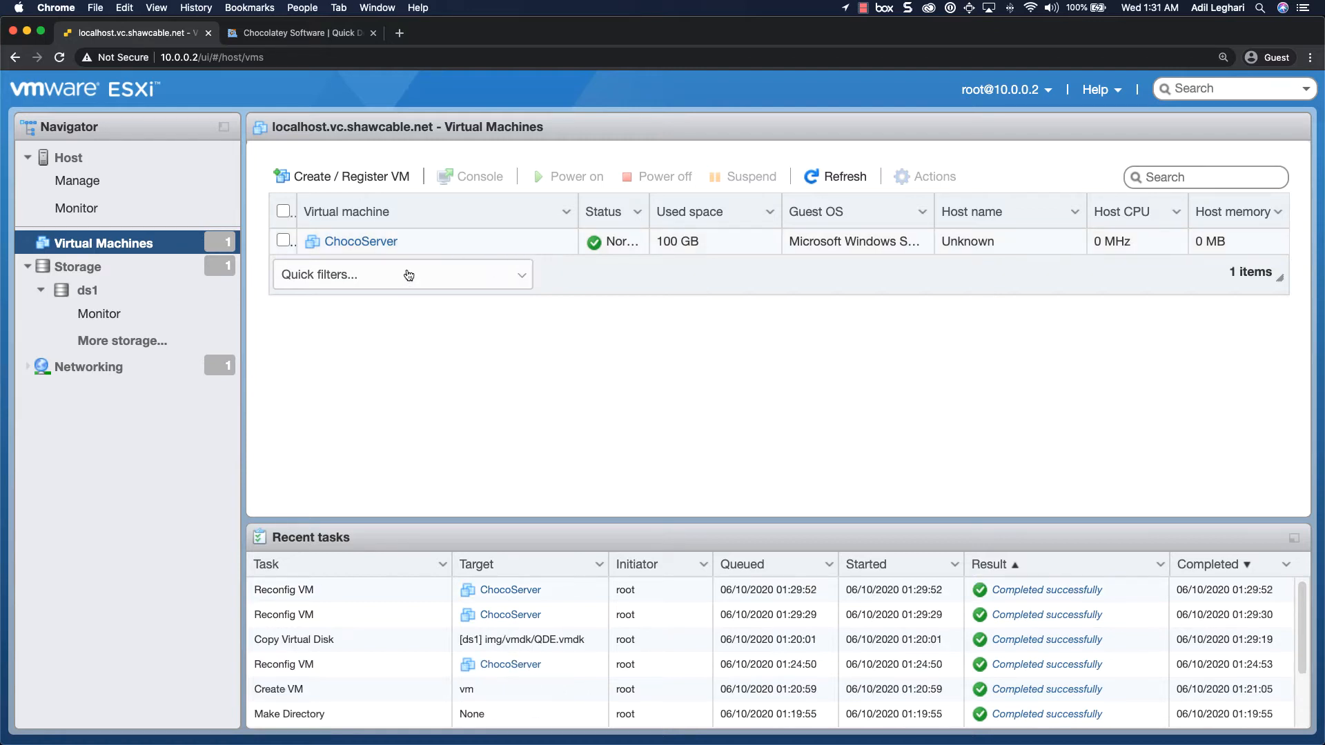
Power on the ChocoServer virtual machine and open its console, shifting the console window slightly upward
{"action": "left_click", "coordinate": [423, 243]}
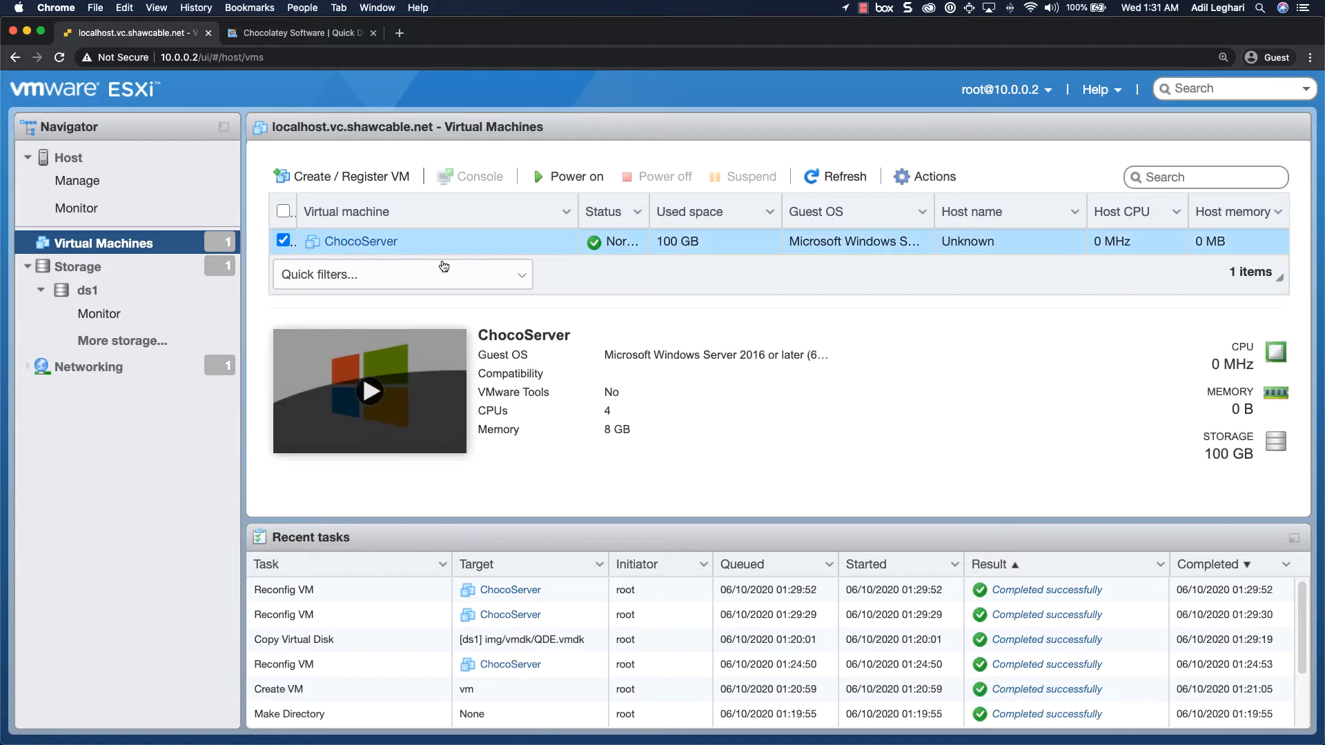
{"action": "left_click", "coordinate": [595, 181]}
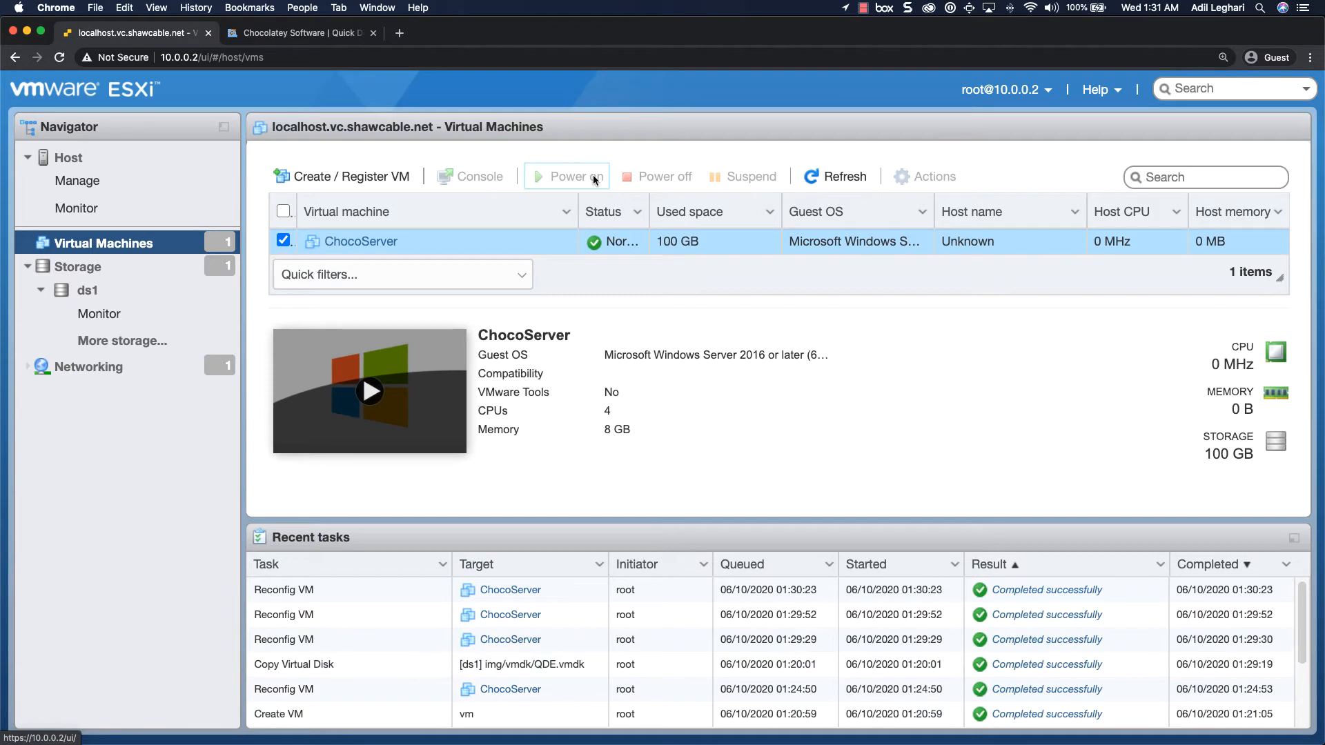
{"action": "left_click", "coordinate": [393, 394]}
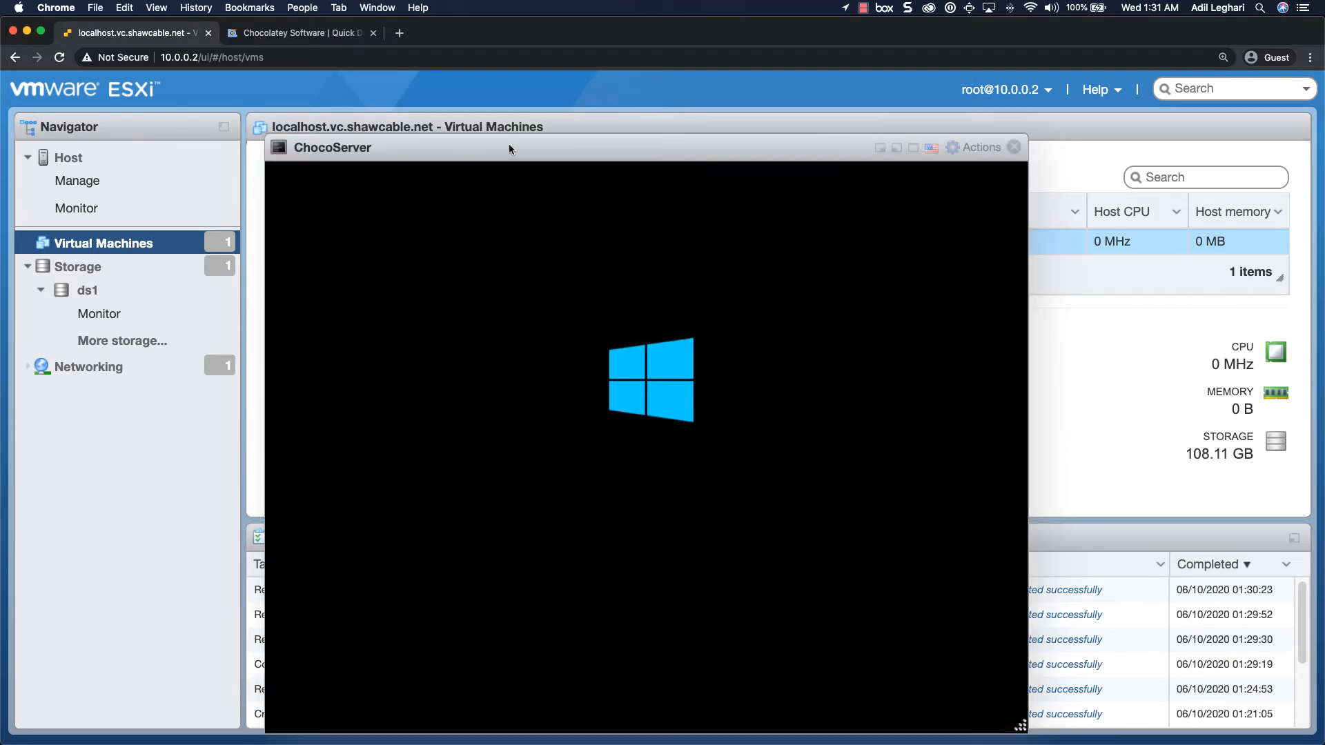
{"action": "left_click_drag", "start_coordinate": [508, 143], "coordinate": [503, 114]}
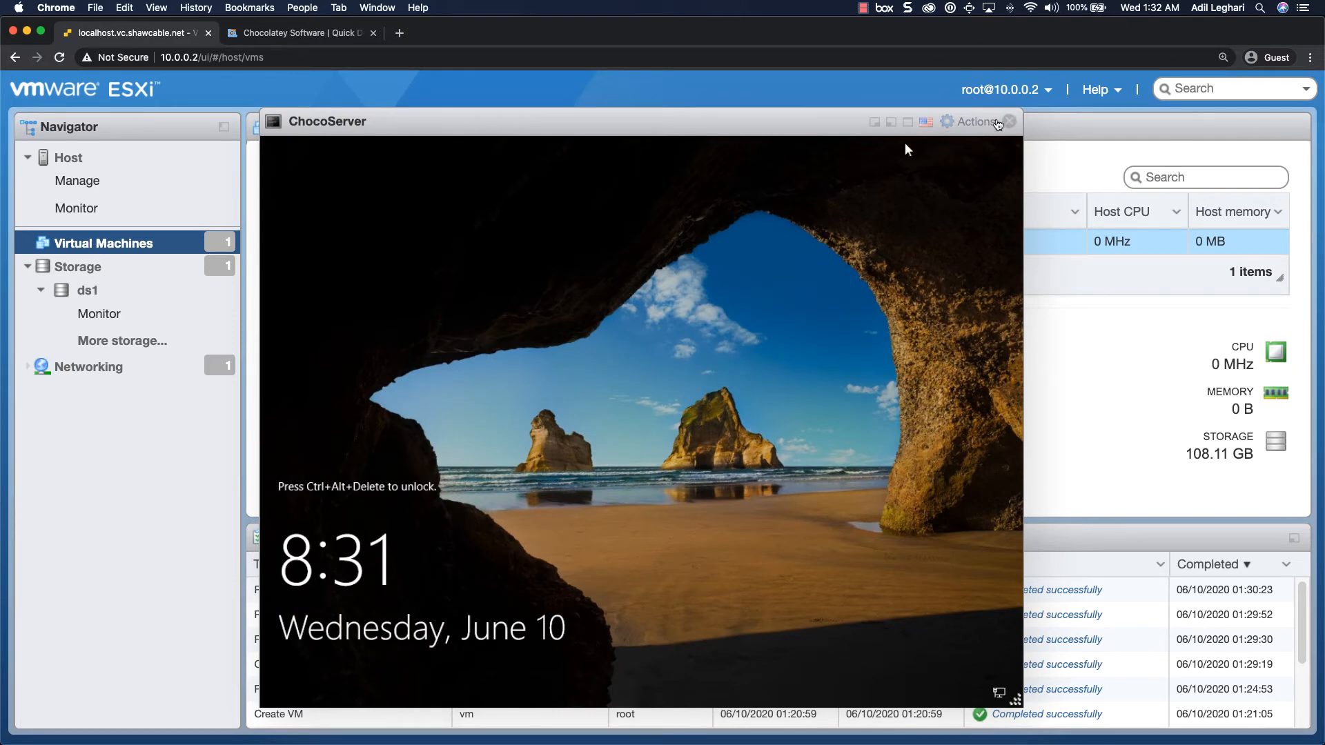
Send Ctrl-Alt-Delete to the ChocoServer guest and sign in as Administrator with the account password
{"action": "left_click", "coordinate": [951, 123]}
{"action": "mouse_move", "coordinate": [1011, 250]}
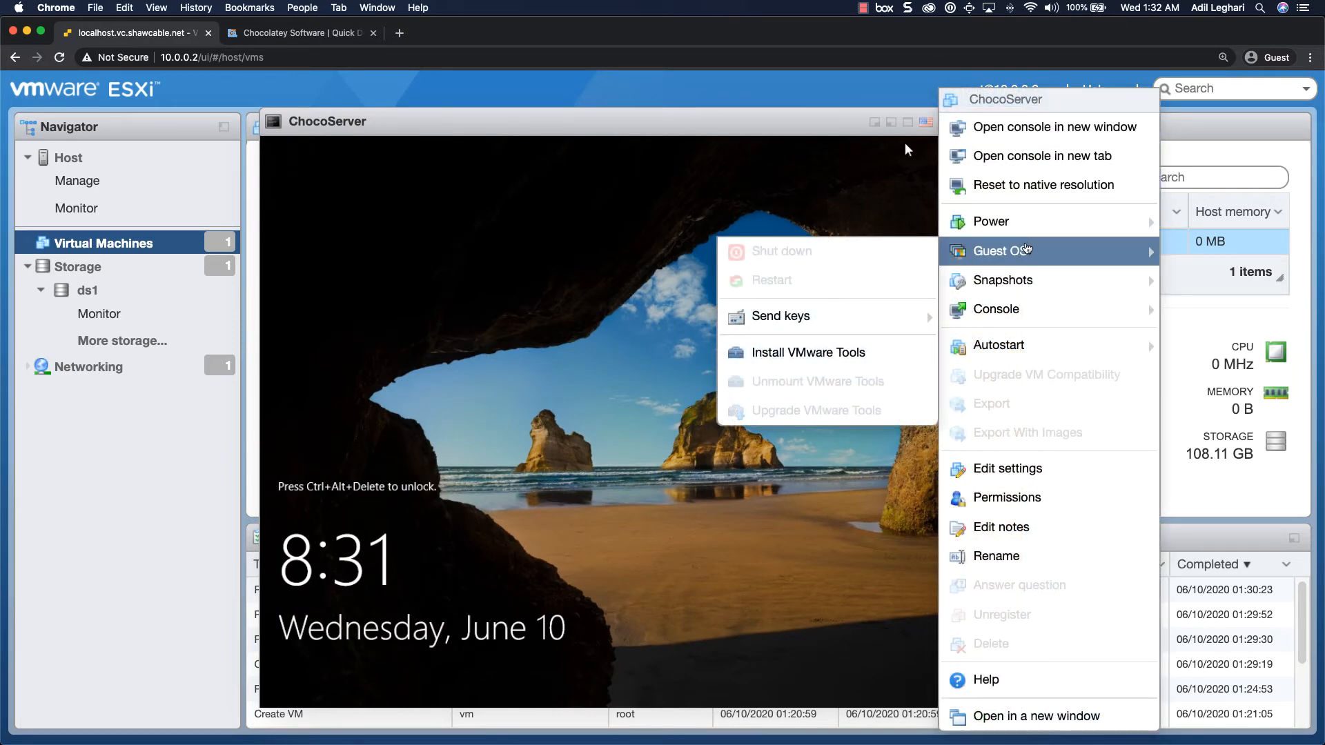
{"action": "mouse_move", "coordinate": [787, 316]}
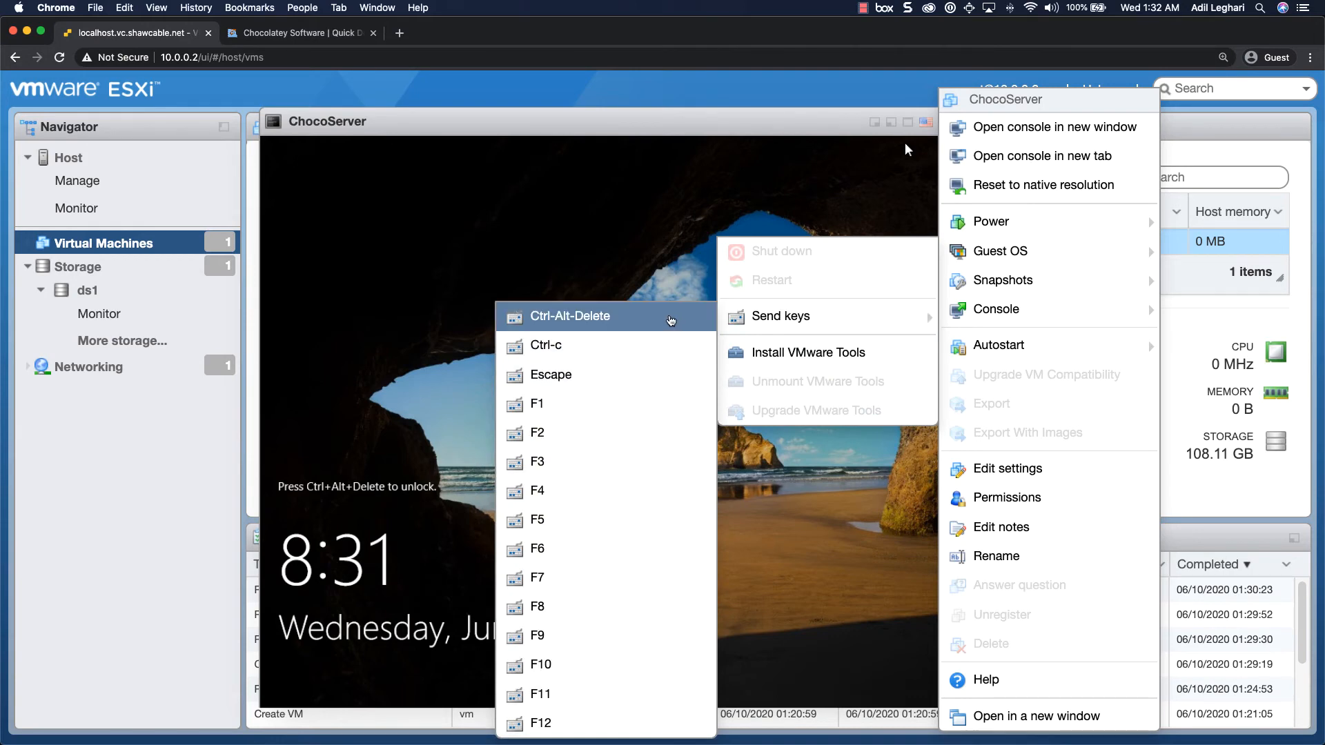
{"action": "left_click", "coordinate": [556, 311]}
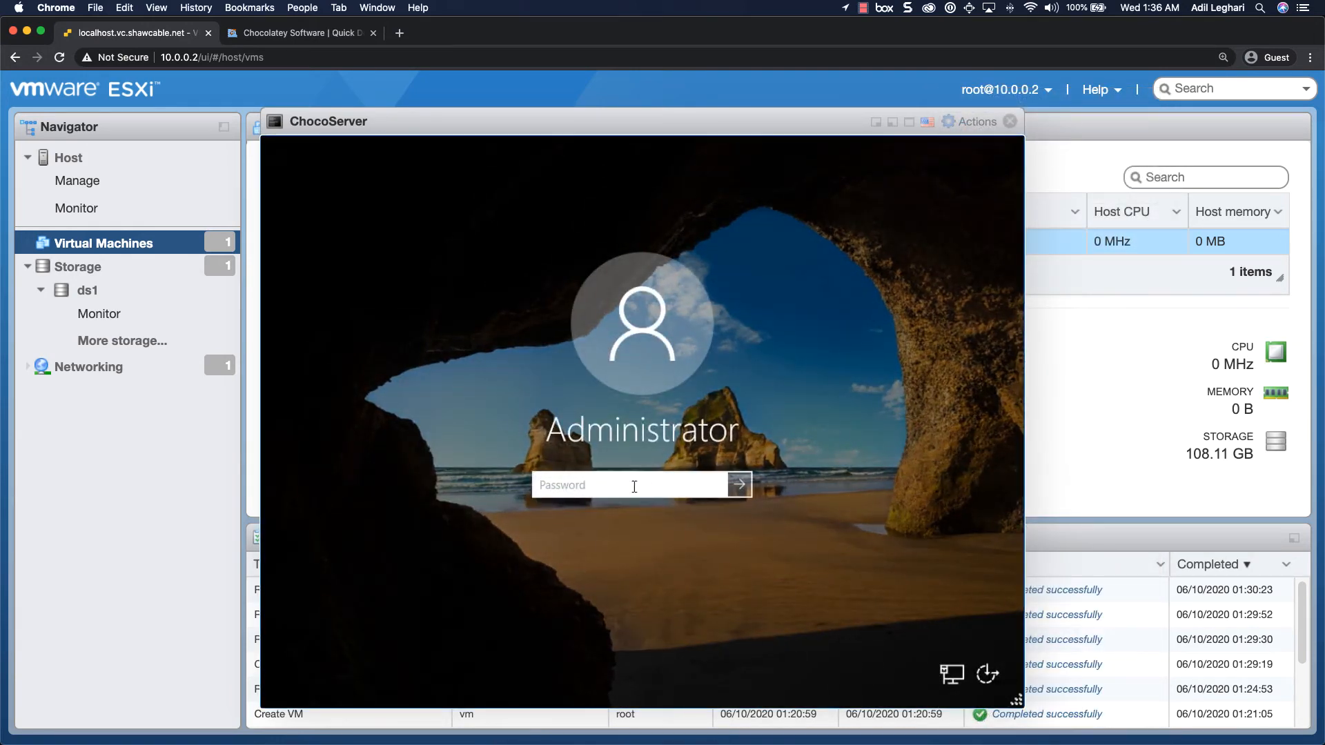
{"action": "type", "text": "•••••••••"}
{"action": "key", "text": "Return"}
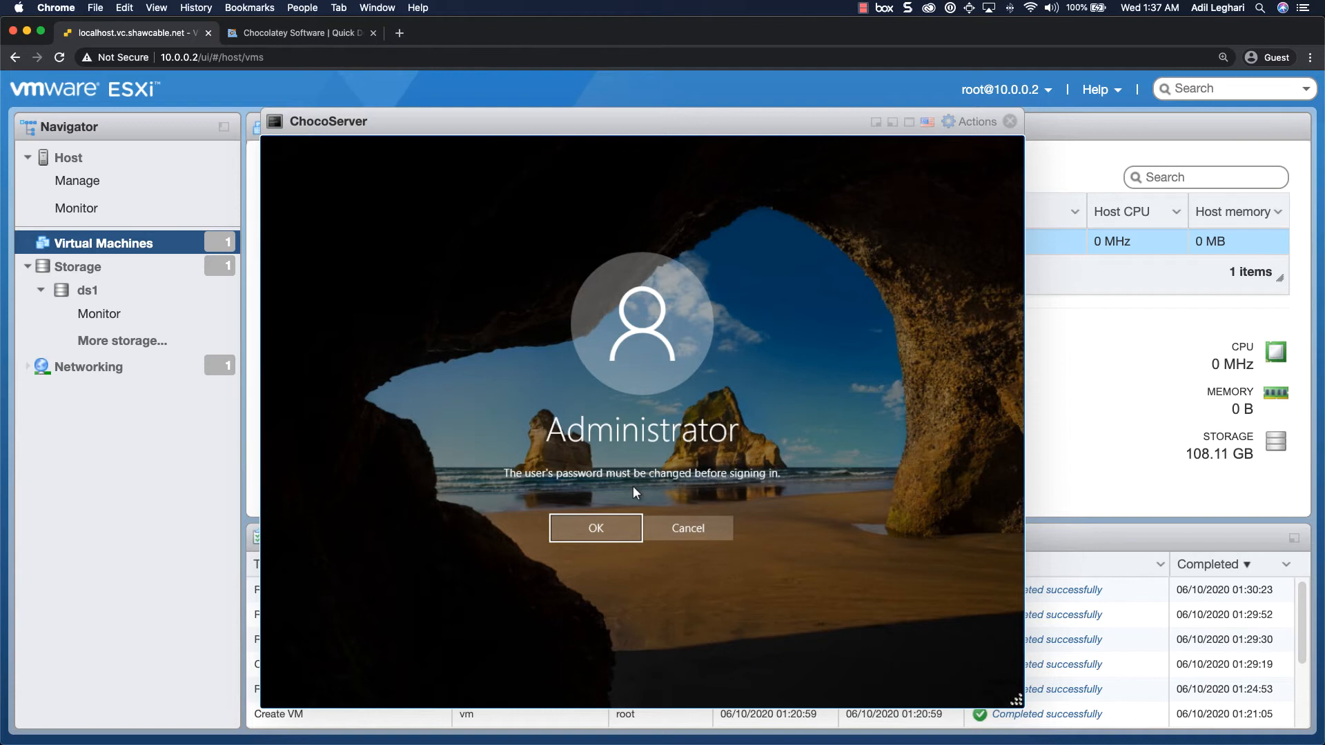
Set and confirm a new Administrator password, and allow the server to be discoverable on the network
{"action": "key", "text": "Return"}
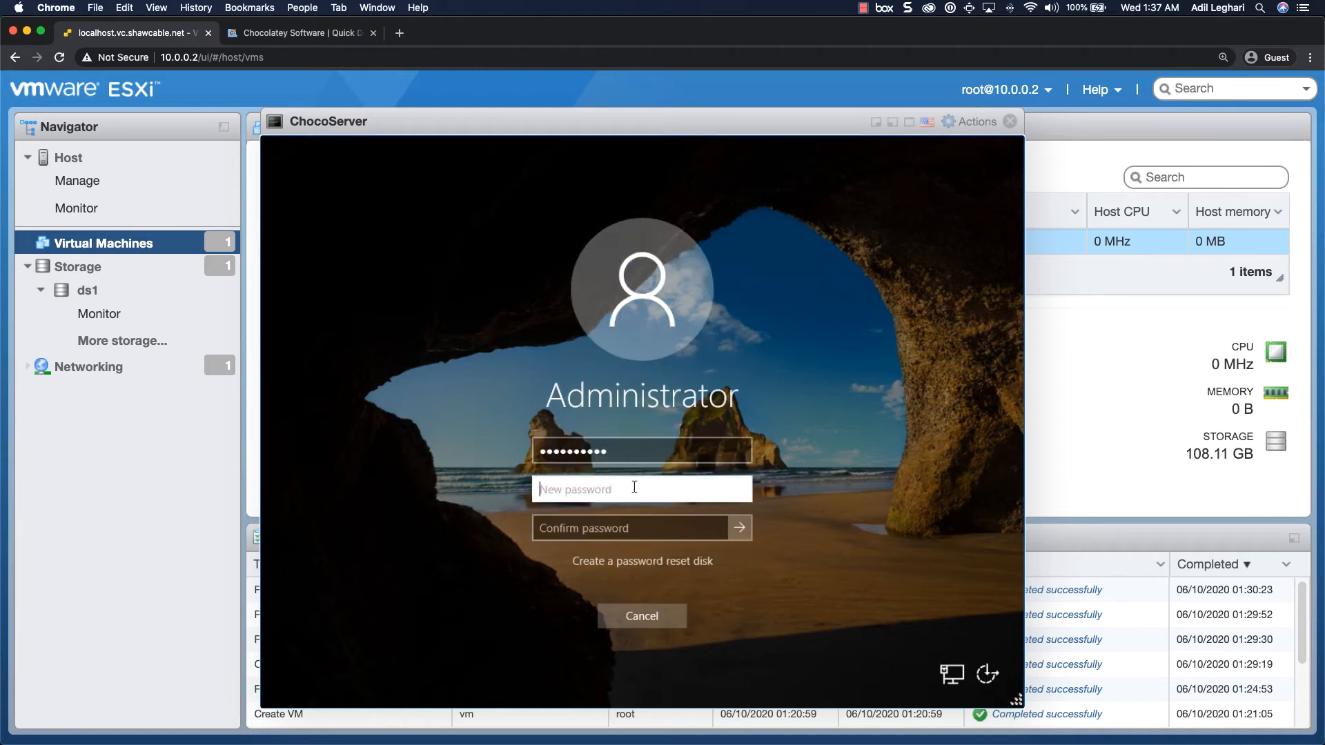
{"action": "type", "text": "••••••••••"}
{"action": "key", "text": "Tab"}
{"action": "type", "text": "•"}
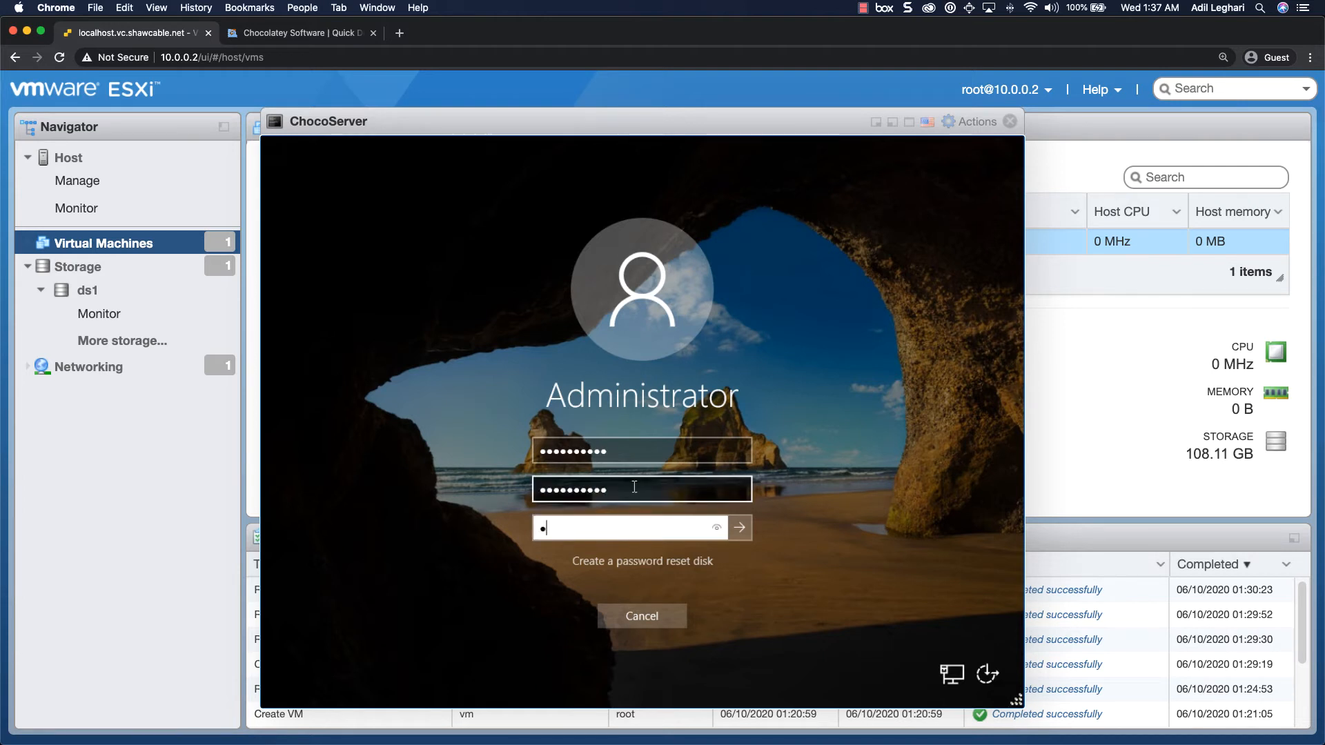
{"action": "type", "text": "•••••••••"}
{"action": "left_click", "coordinate": [740, 528]}
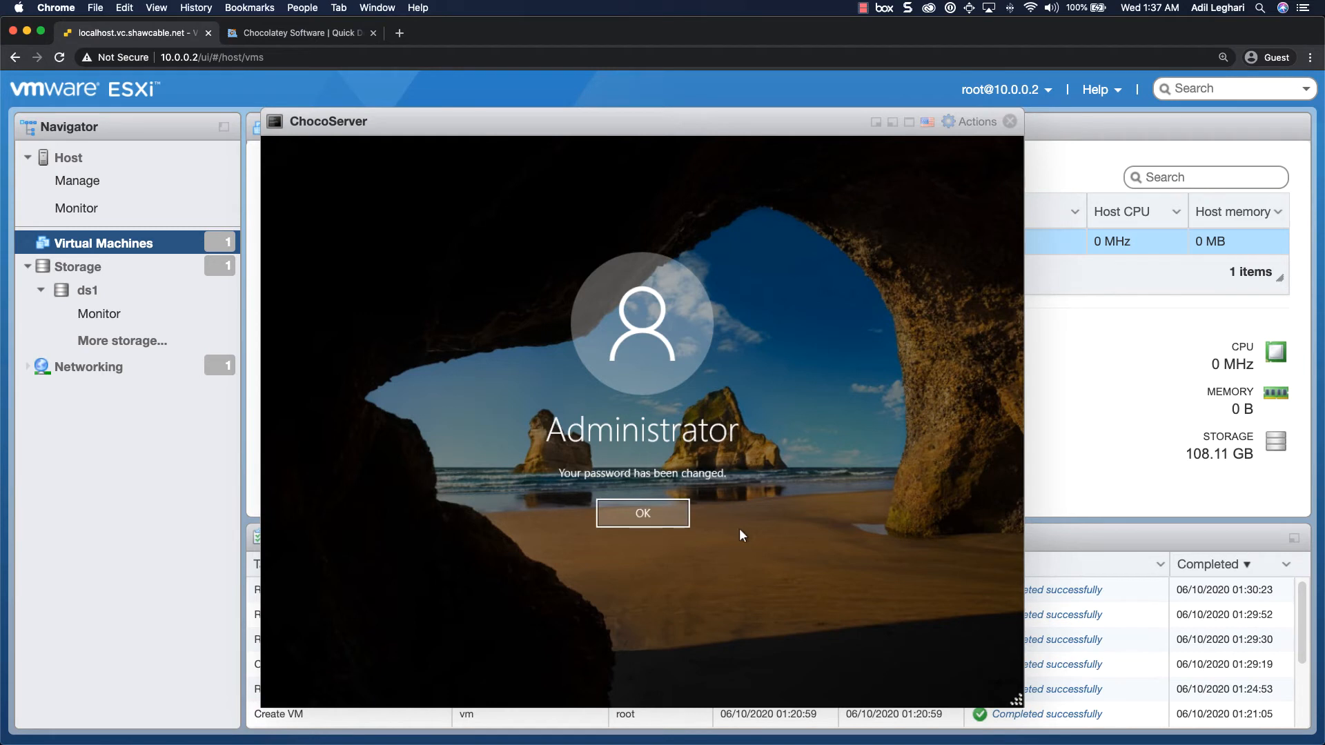
{"action": "left_click", "coordinate": [630, 520]}
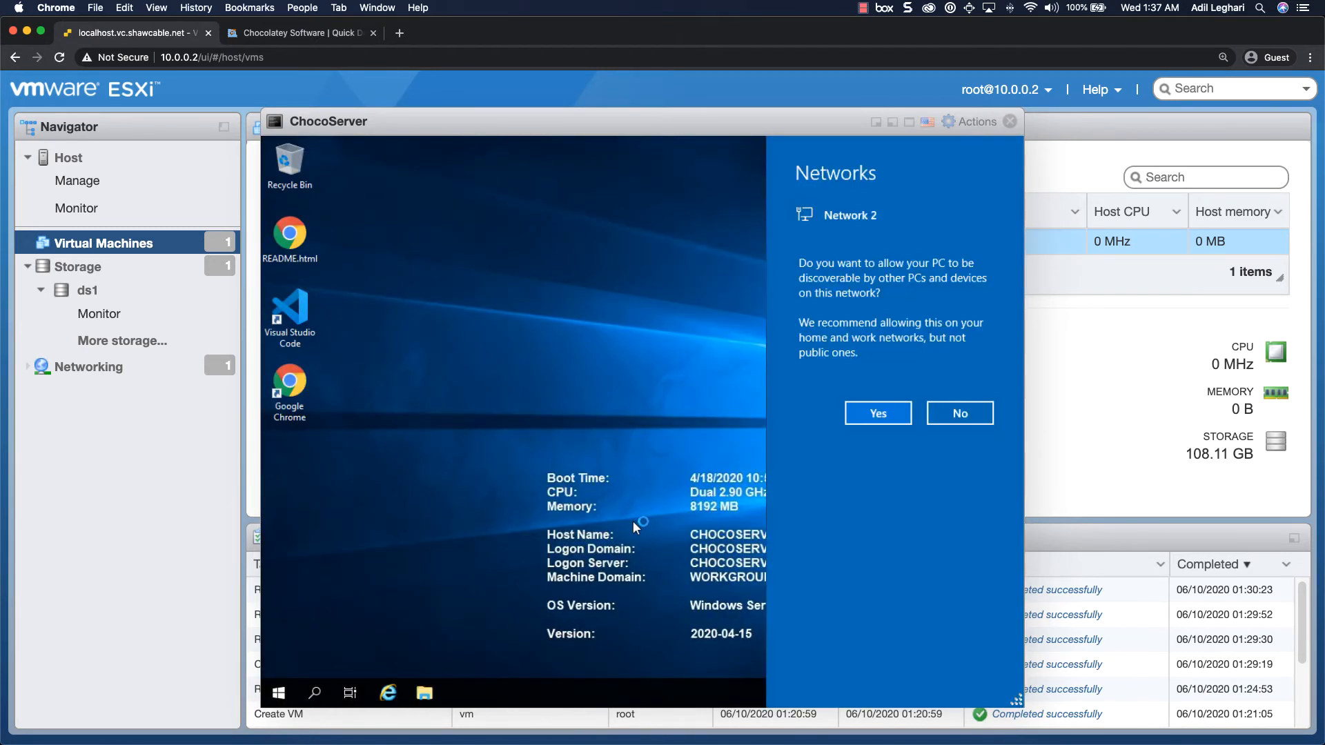
{"action": "left_click", "coordinate": [878, 414]}
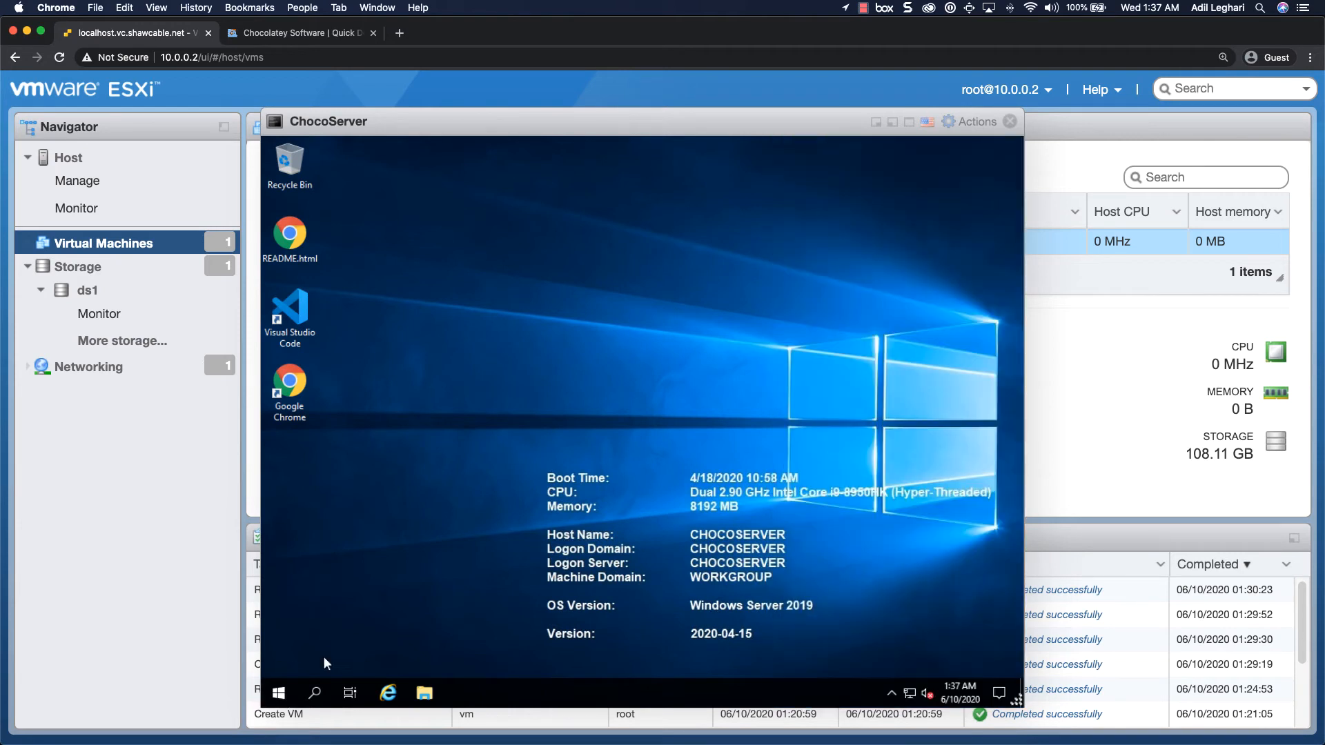
Extend the C: volume by all 71679 MB of unallocated space on Disk 0 in Disk Management and close it
{"action": "right_click", "coordinate": [274, 693]}
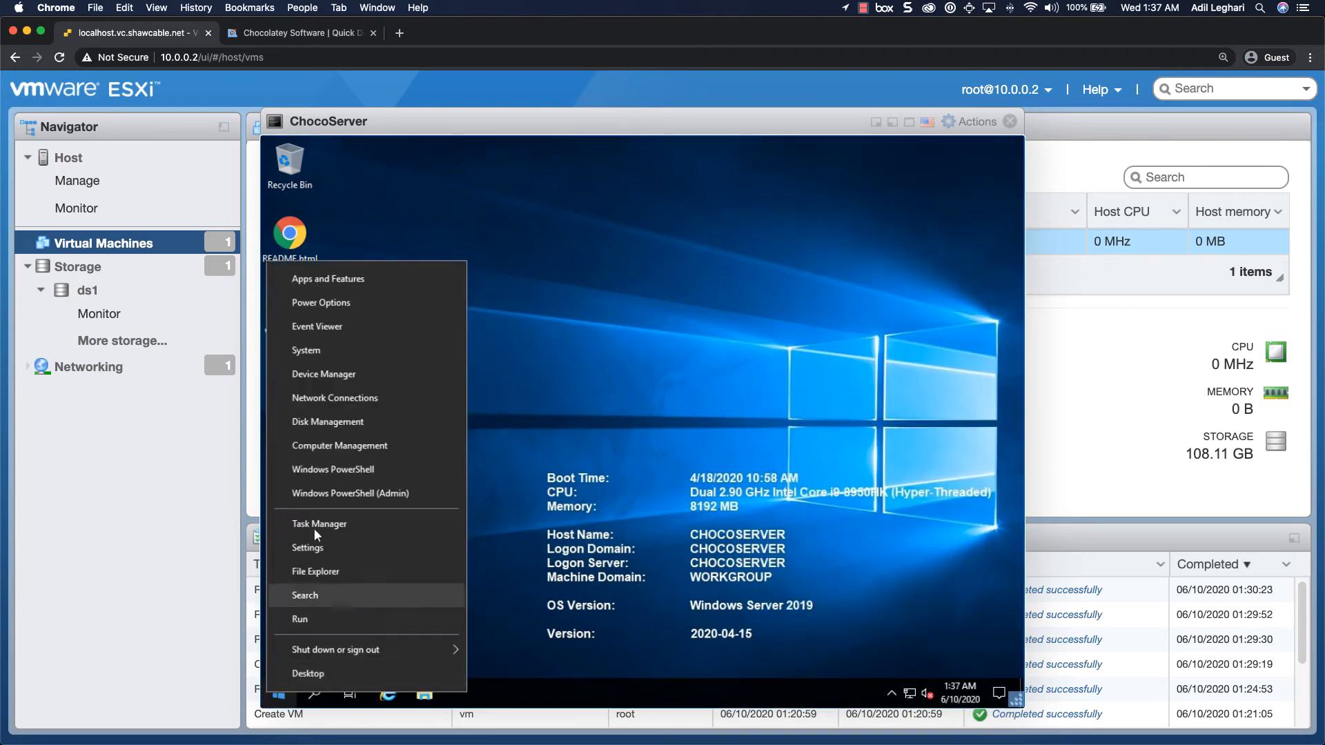
{"action": "left_click", "coordinate": [332, 422]}
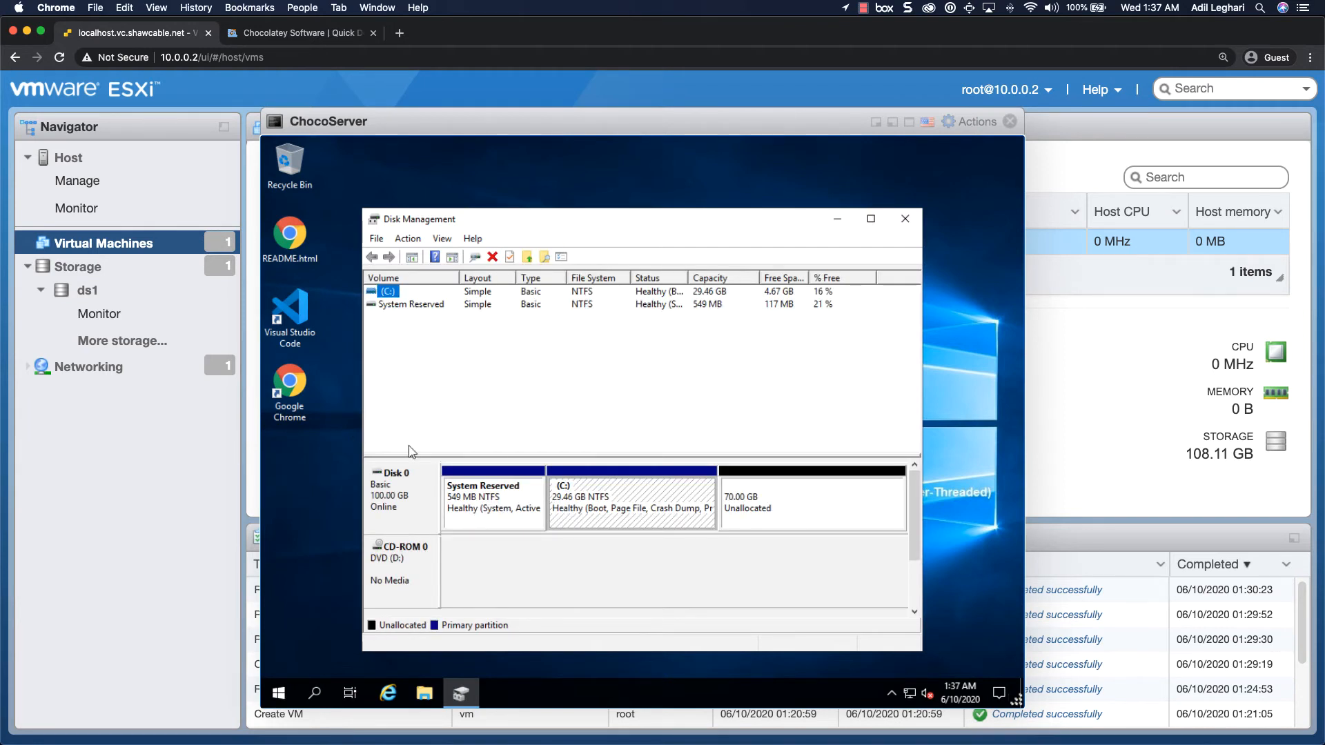
{"action": "left_click", "coordinate": [640, 503]}
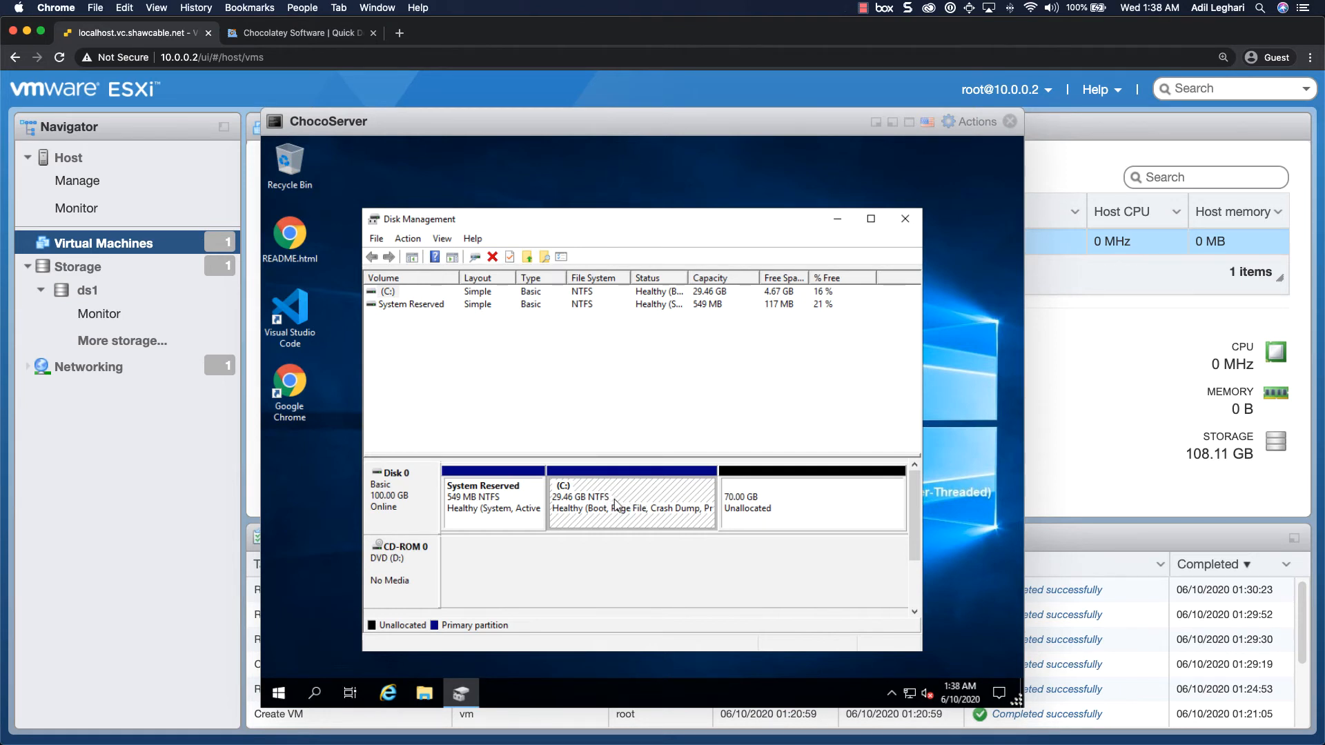
{"action": "right_click", "coordinate": [668, 495]}
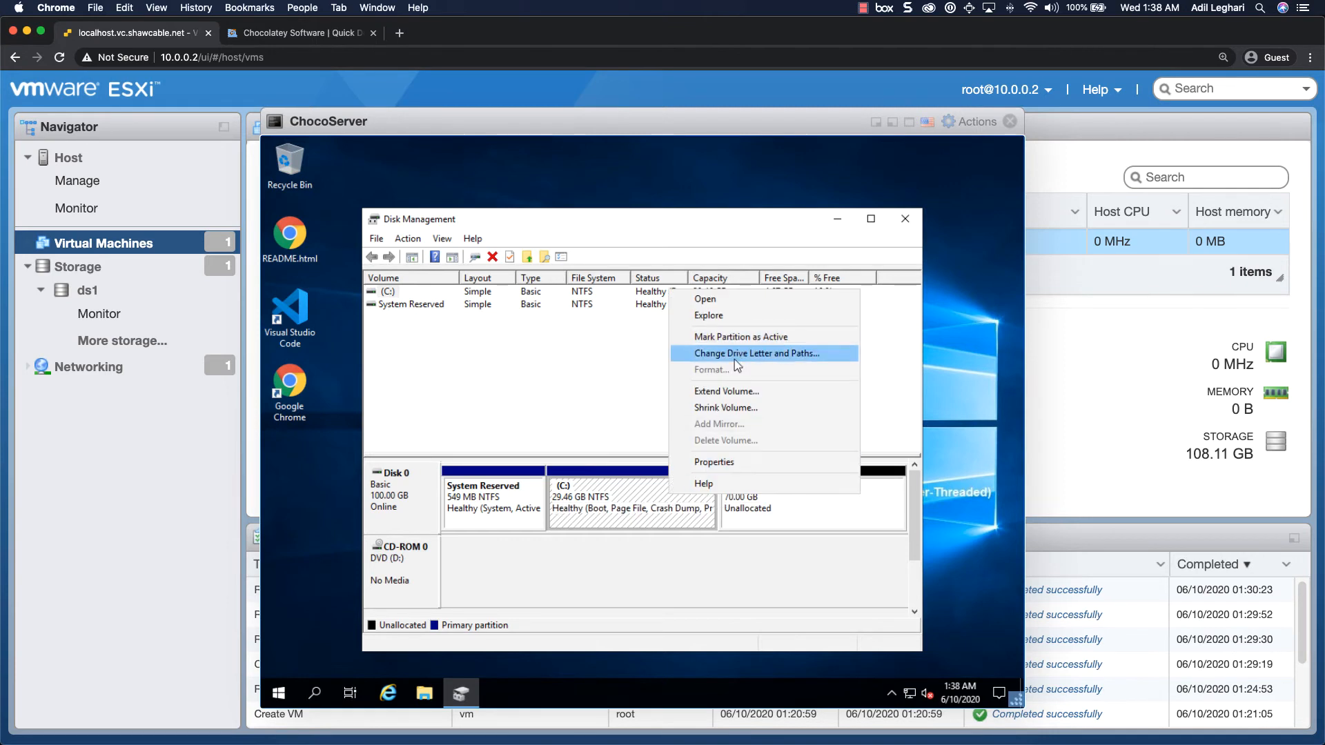
{"action": "left_click", "coordinate": [734, 391]}
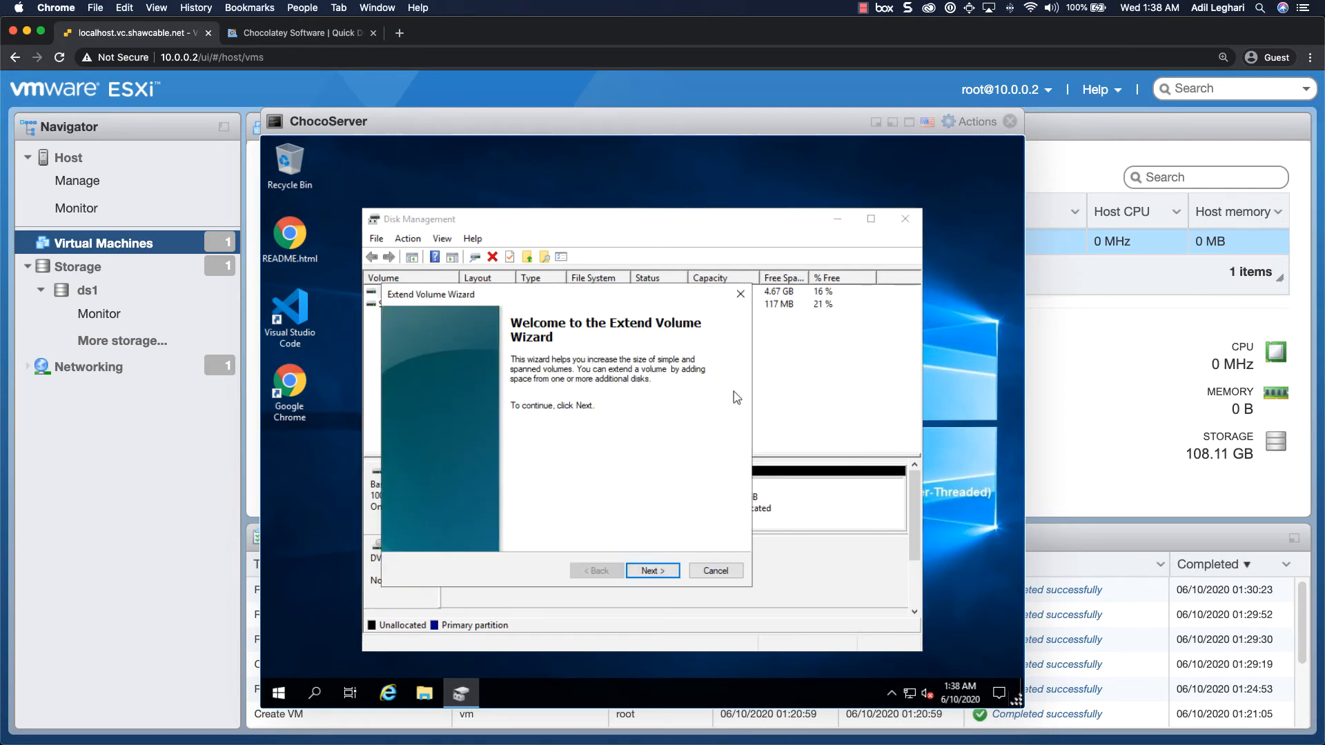
{"action": "left_click", "coordinate": [666, 575]}
{"action": "left_click", "coordinate": [666, 575]}
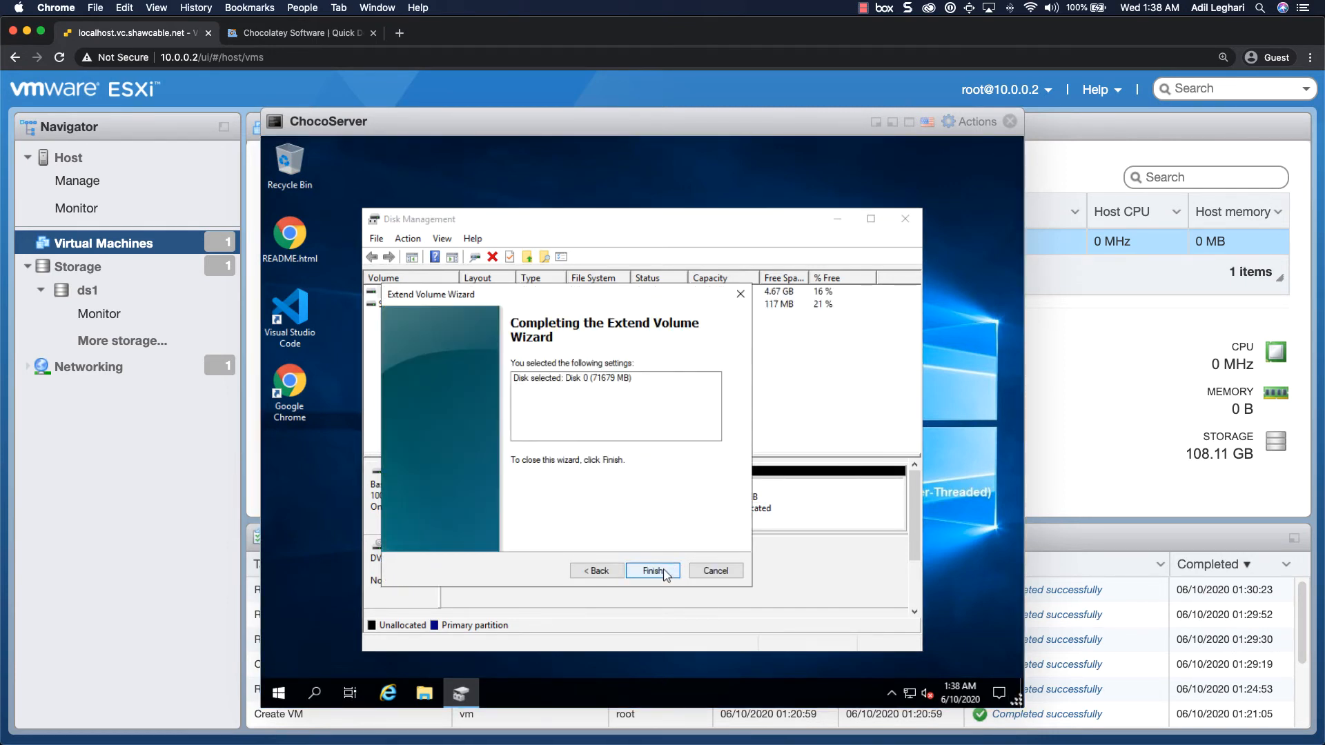
{"action": "left_click", "coordinate": [653, 570]}
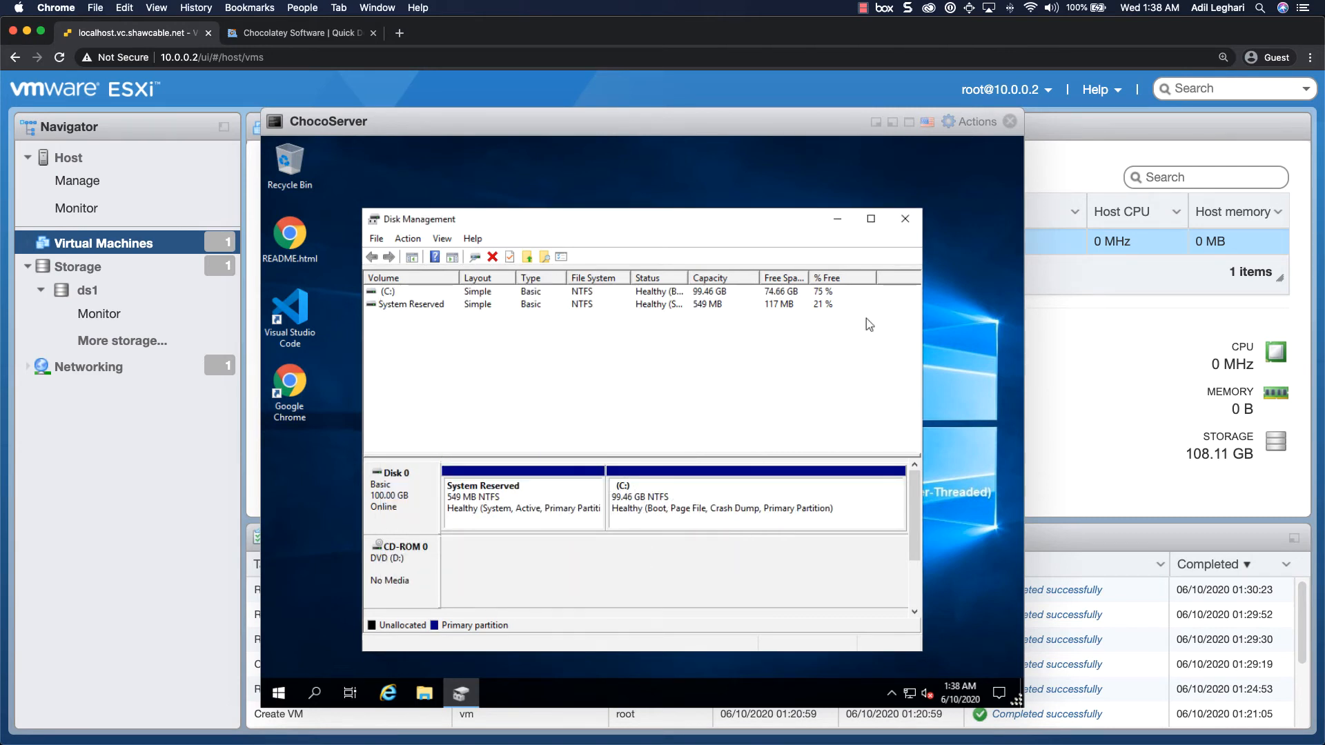
{"action": "left_click", "coordinate": [905, 219]}
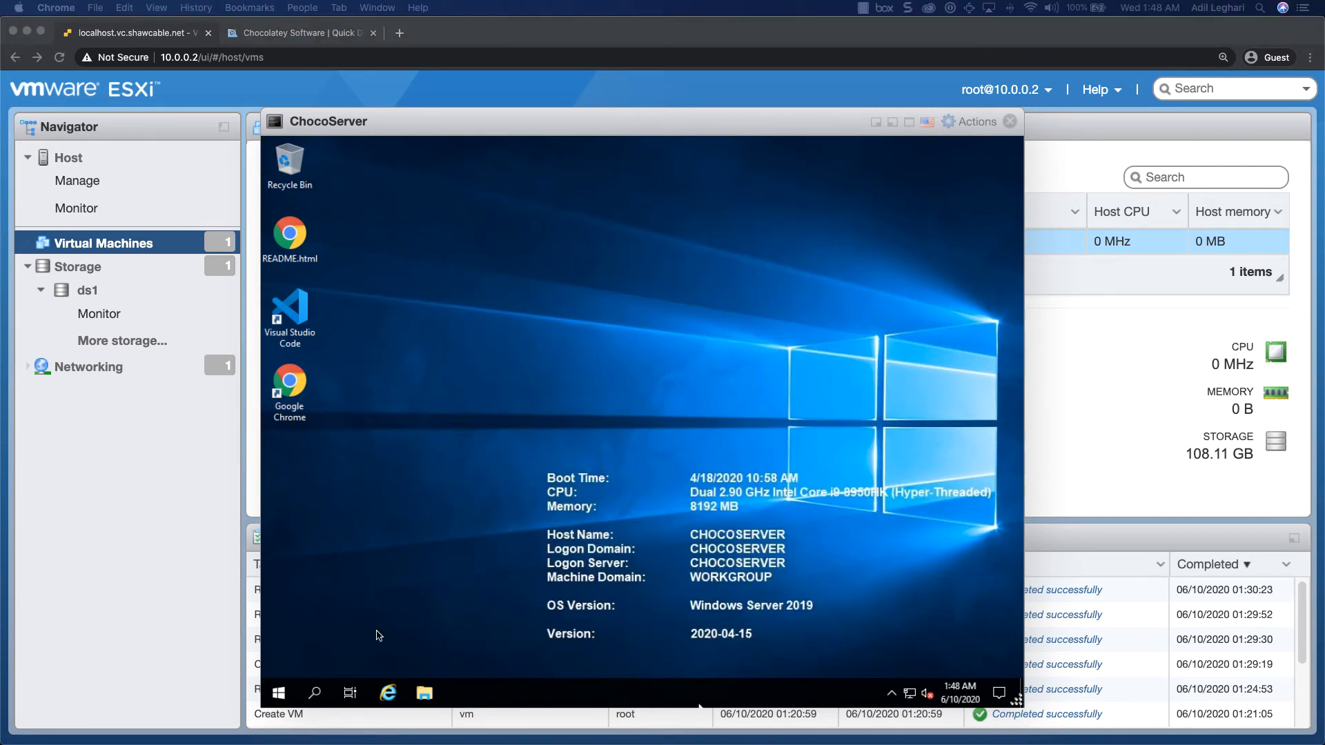
Open File Explorer in the guest and view the drives under This PC
{"action": "left_click", "coordinate": [427, 698]}
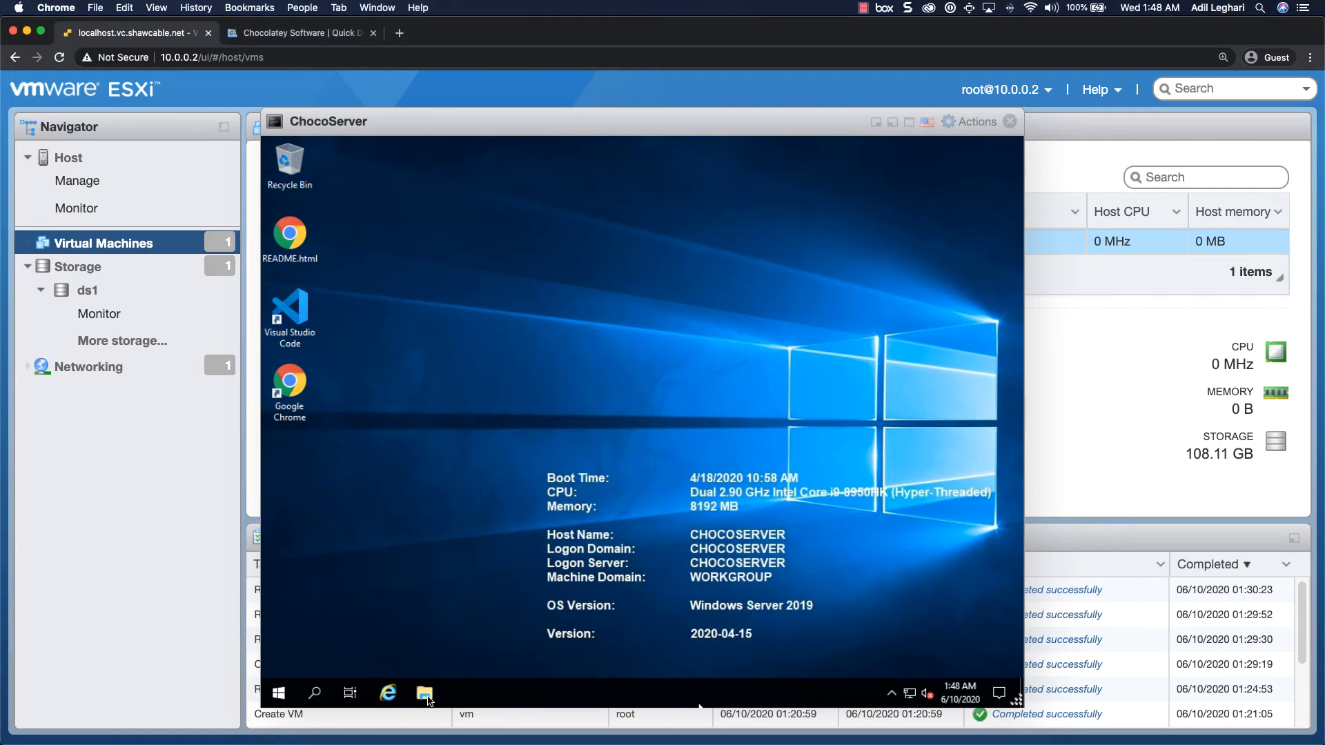
{"action": "left_click", "coordinate": [428, 699]}
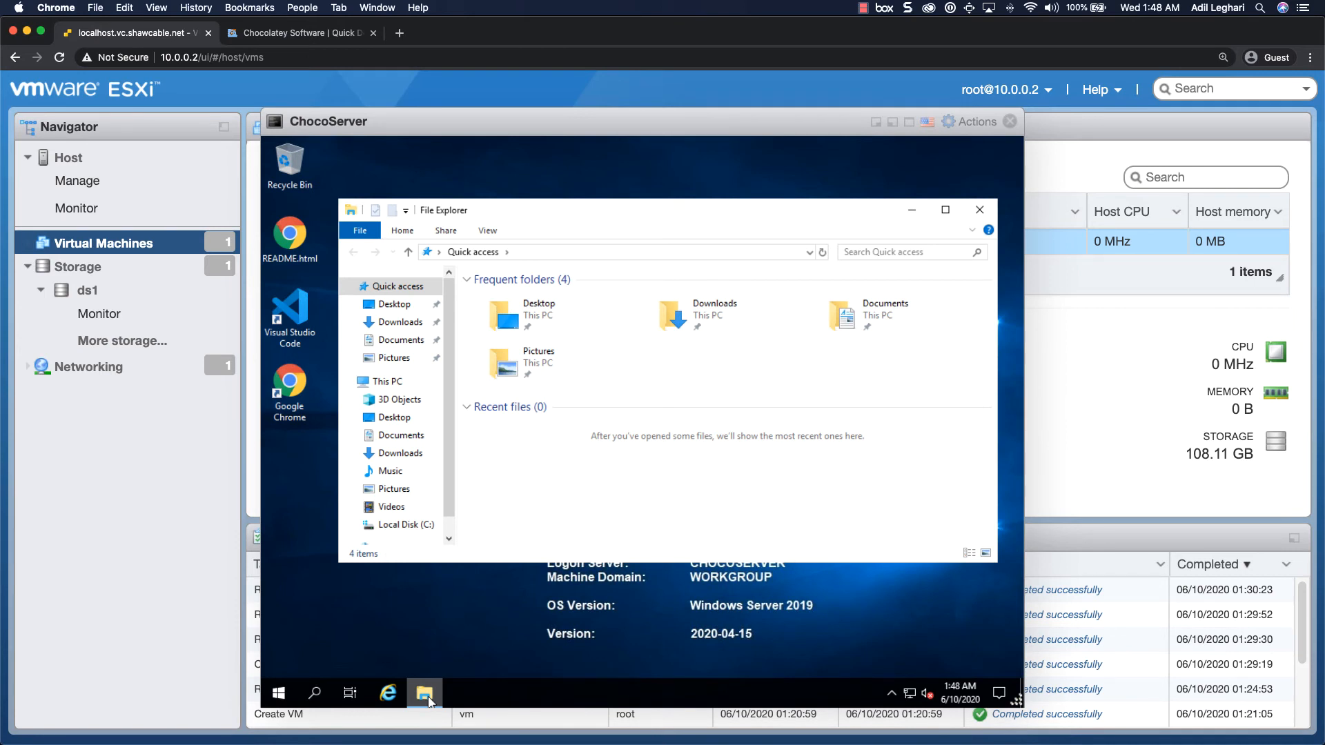
{"action": "left_click", "coordinate": [386, 383]}
{"action": "left_click", "coordinate": [593, 512]}
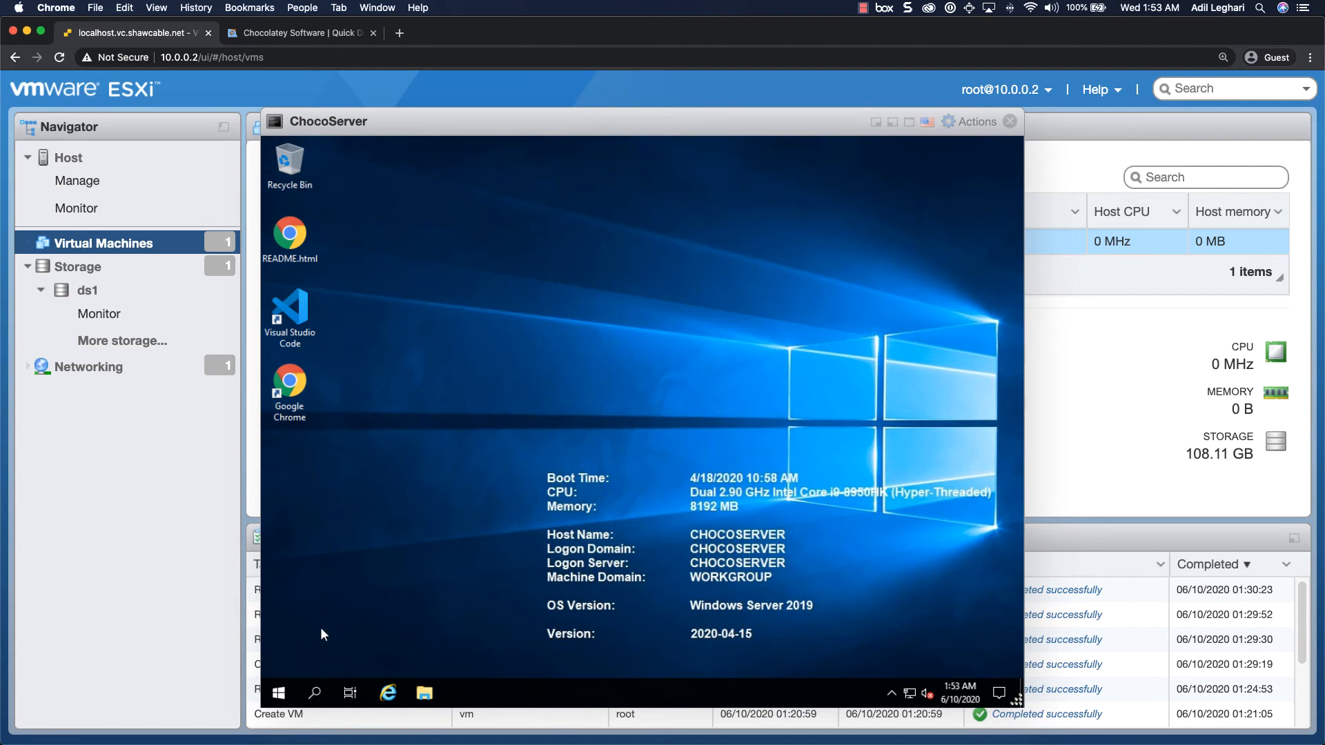
Enable Remote Desktop in the server's System settings, confirm the change and close Settings
{"action": "right_click", "coordinate": [277, 694]}
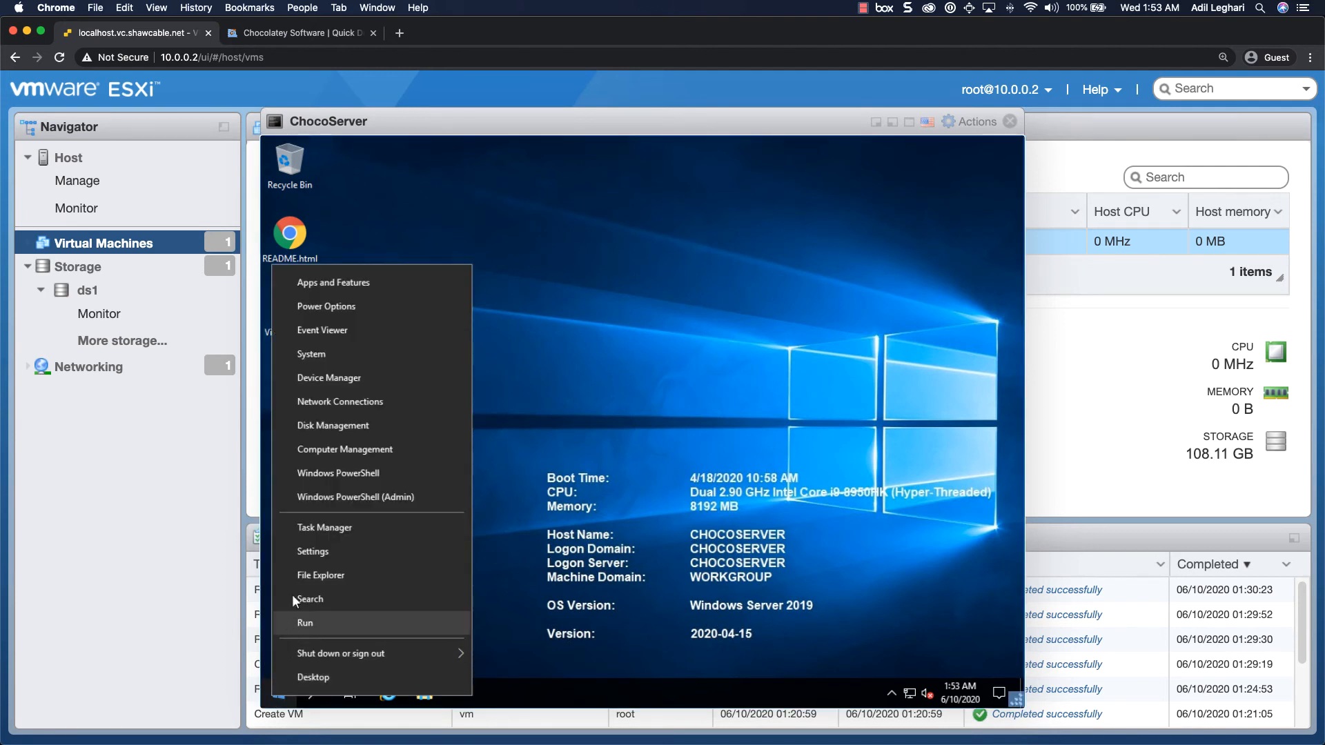
{"action": "left_click", "coordinate": [314, 354]}
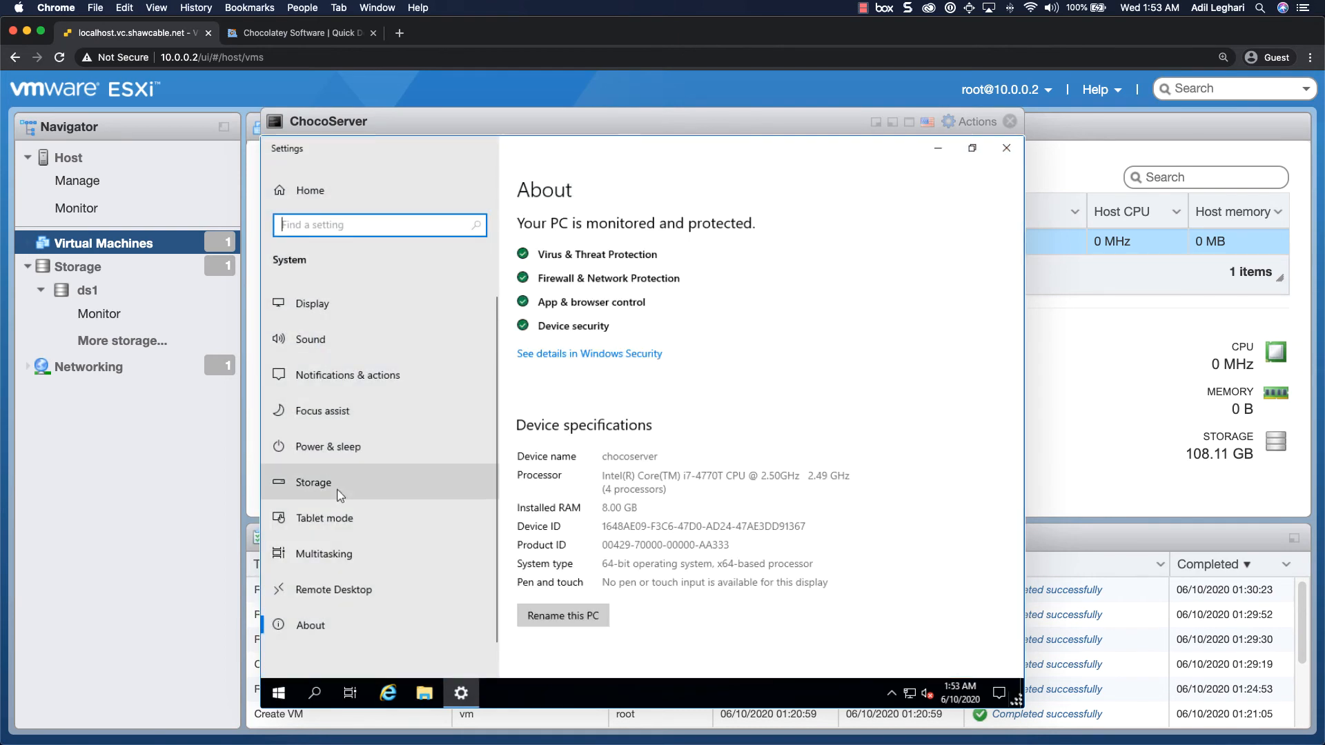
{"action": "left_click", "coordinate": [311, 590]}
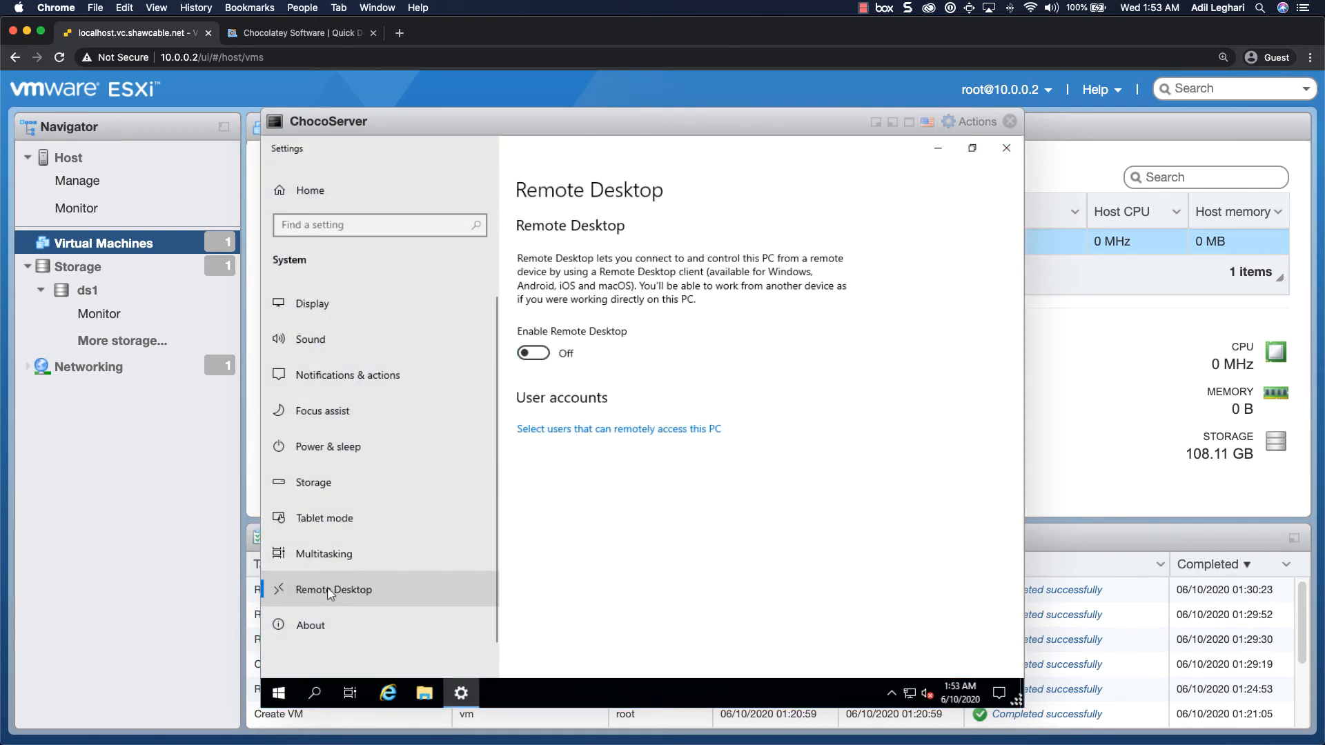
{"action": "left_click", "coordinate": [534, 353]}
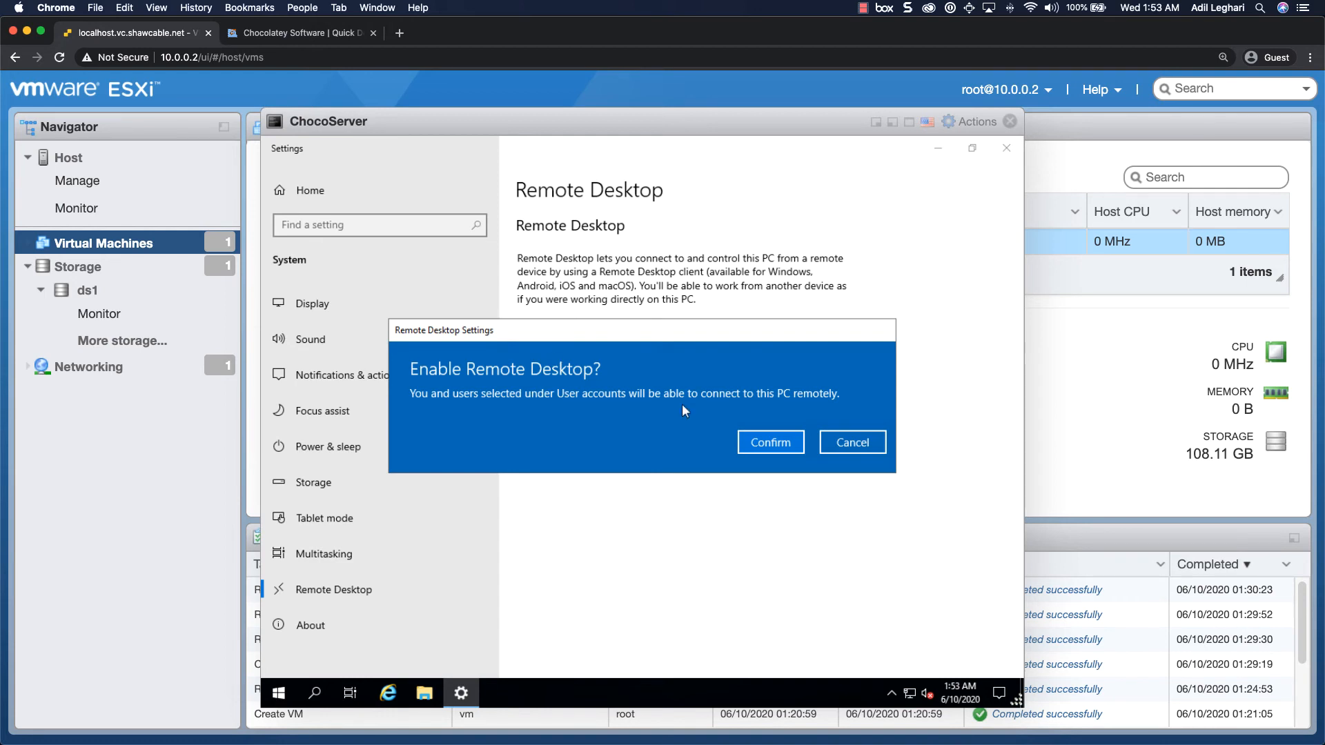
{"action": "left_click", "coordinate": [764, 442]}
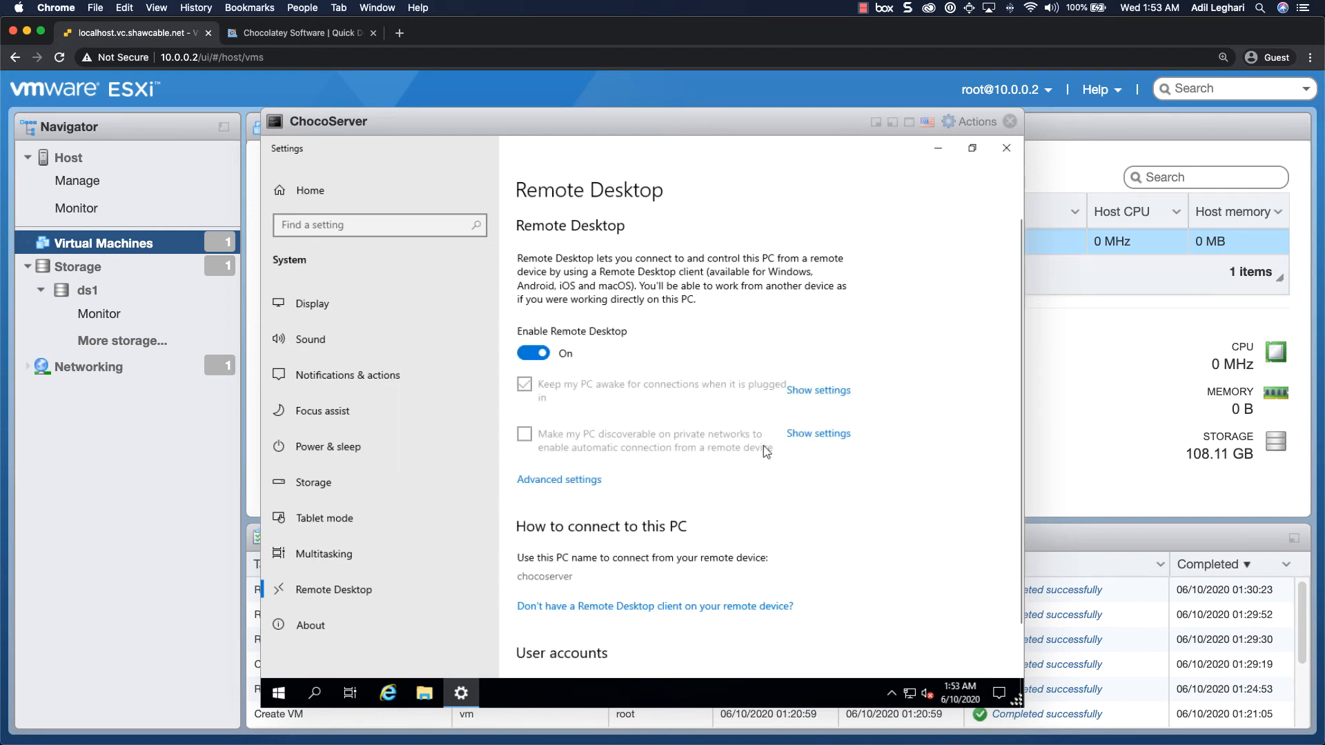
{"action": "left_click", "coordinate": [1006, 149]}
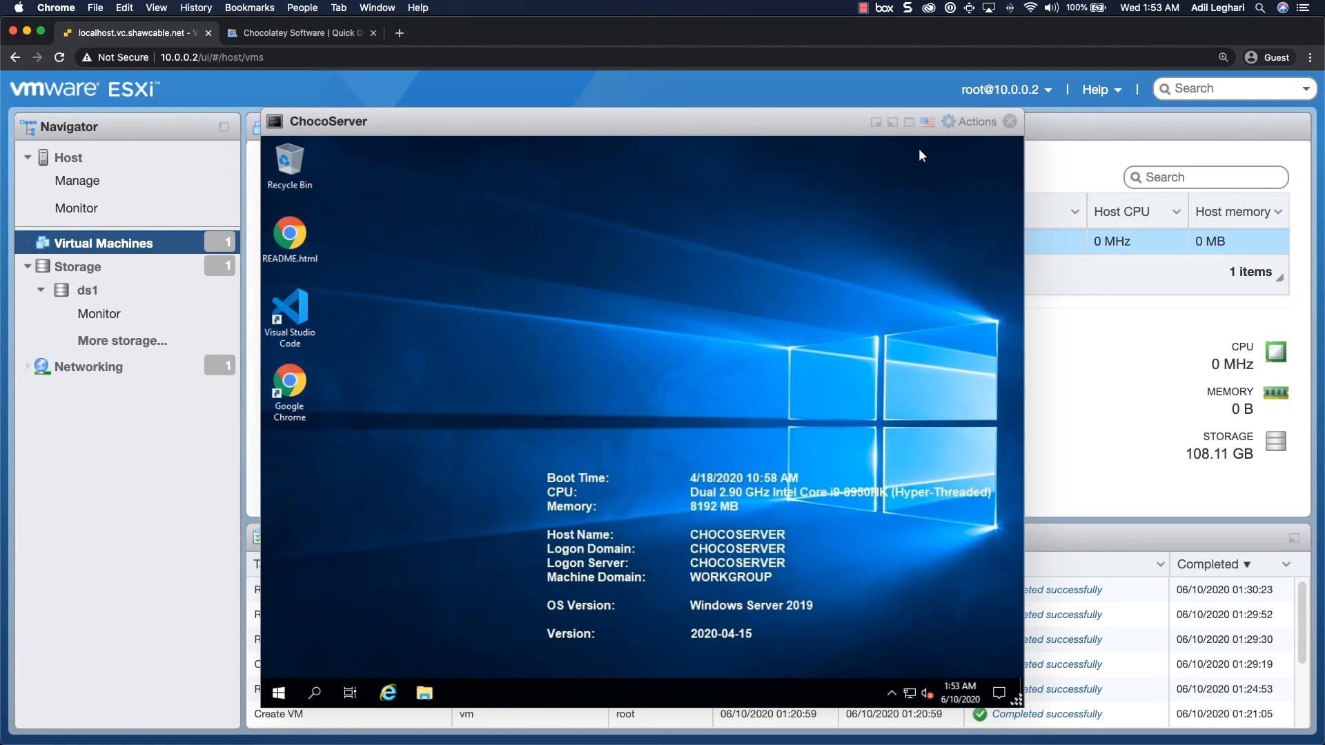
Mount the VMware Tools installer disc in the ChocoServer virtual machine and check the guest's notifications
{"action": "left_click", "coordinate": [977, 121]}
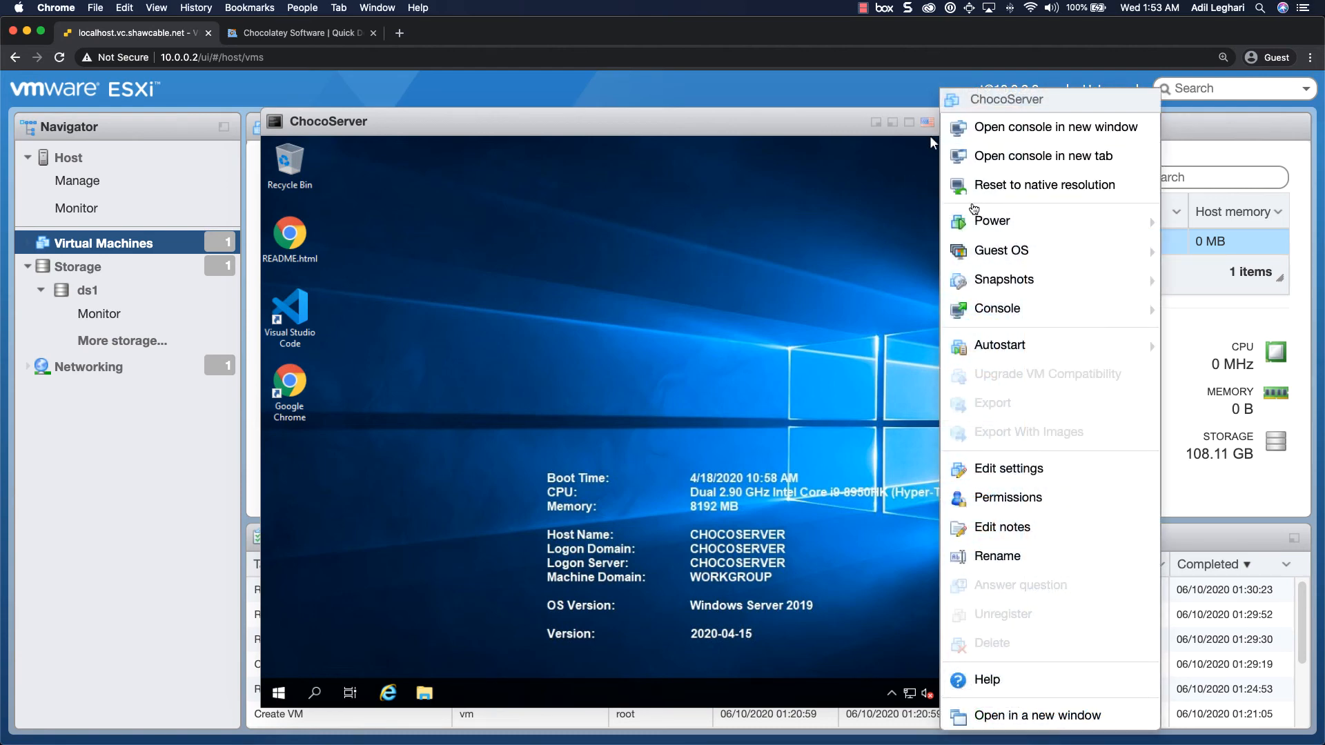
{"action": "mouse_move", "coordinate": [1001, 250]}
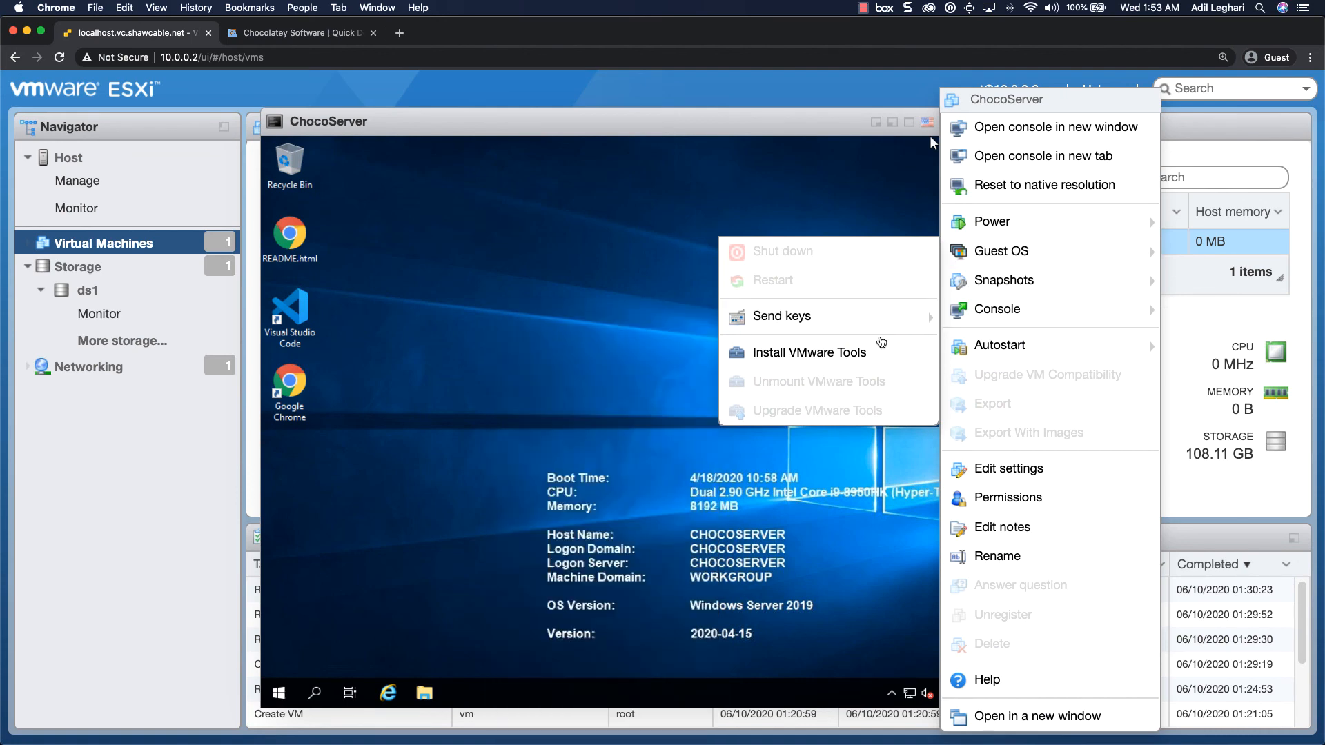
{"action": "left_click", "coordinate": [881, 340]}
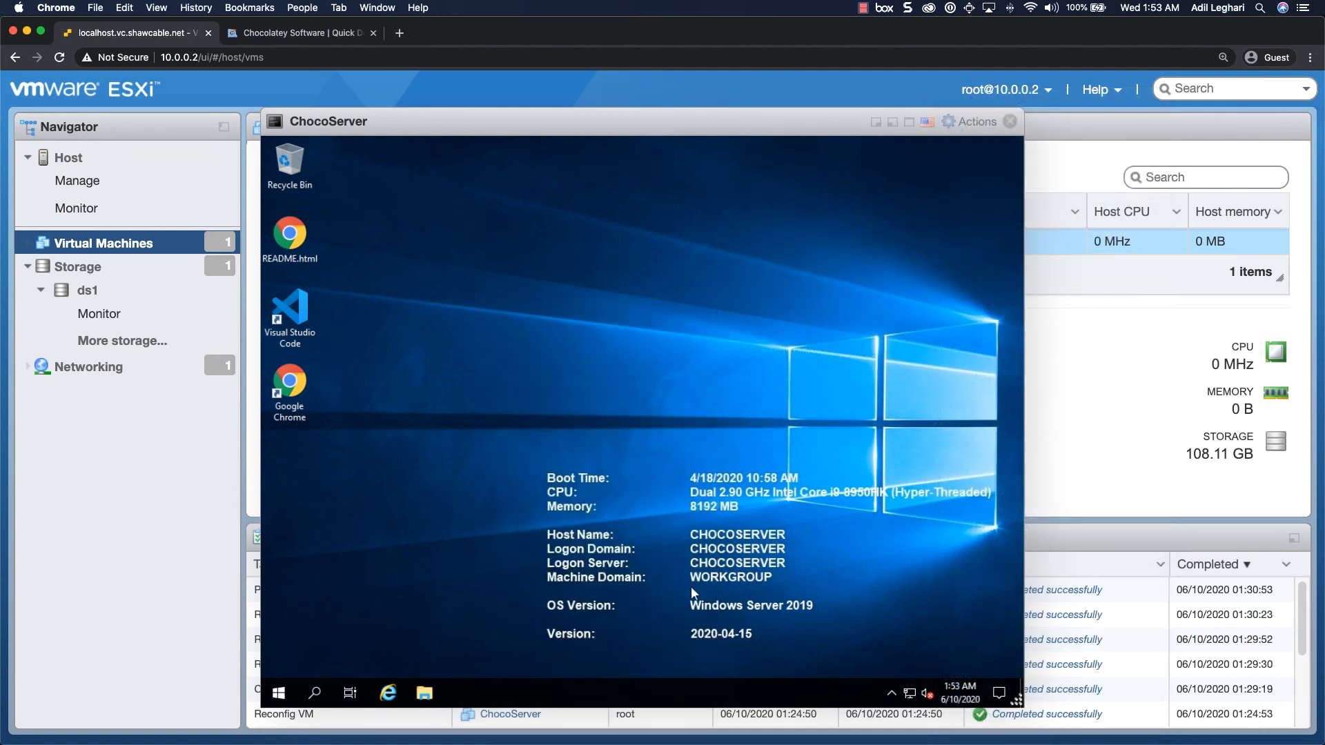
{"action": "left_click", "coordinate": [998, 693]}
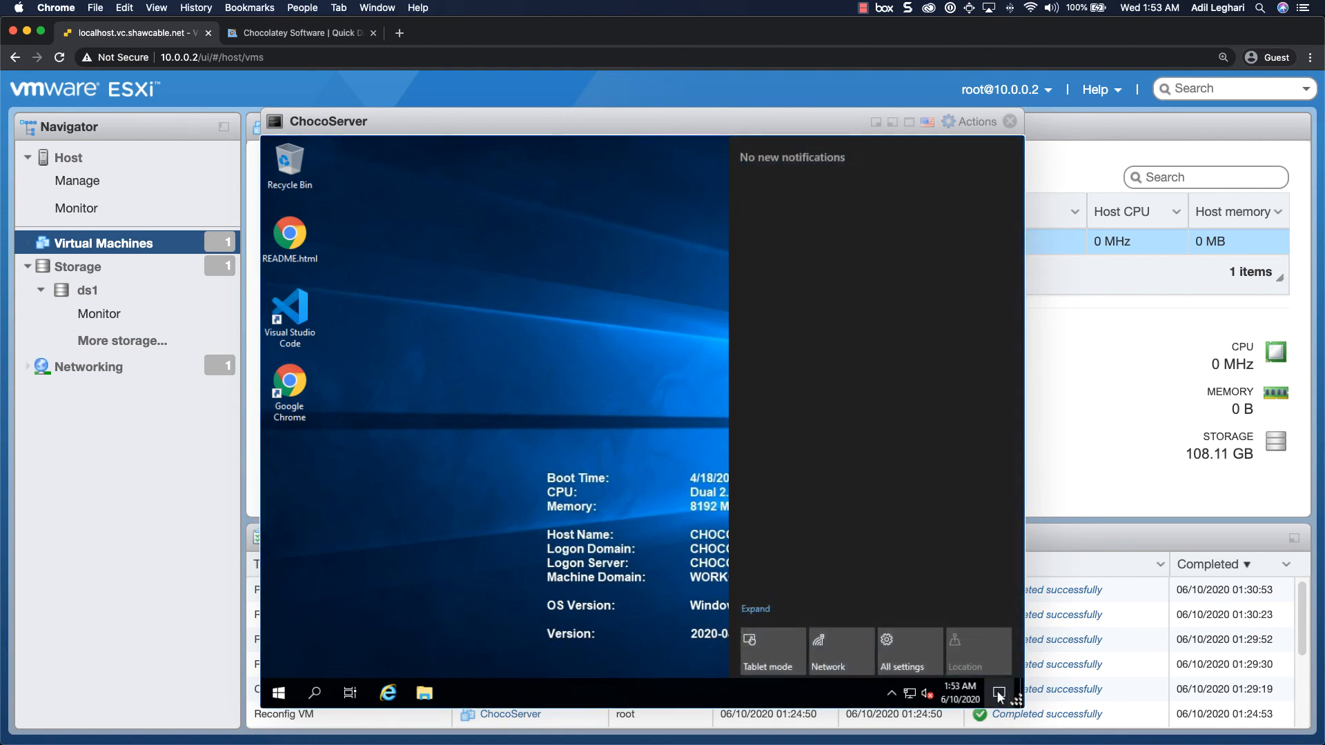
{"action": "left_click", "coordinate": [999, 694]}
{"action": "left_click", "coordinate": [998, 693]}
{"action": "left_click", "coordinate": [997, 694]}
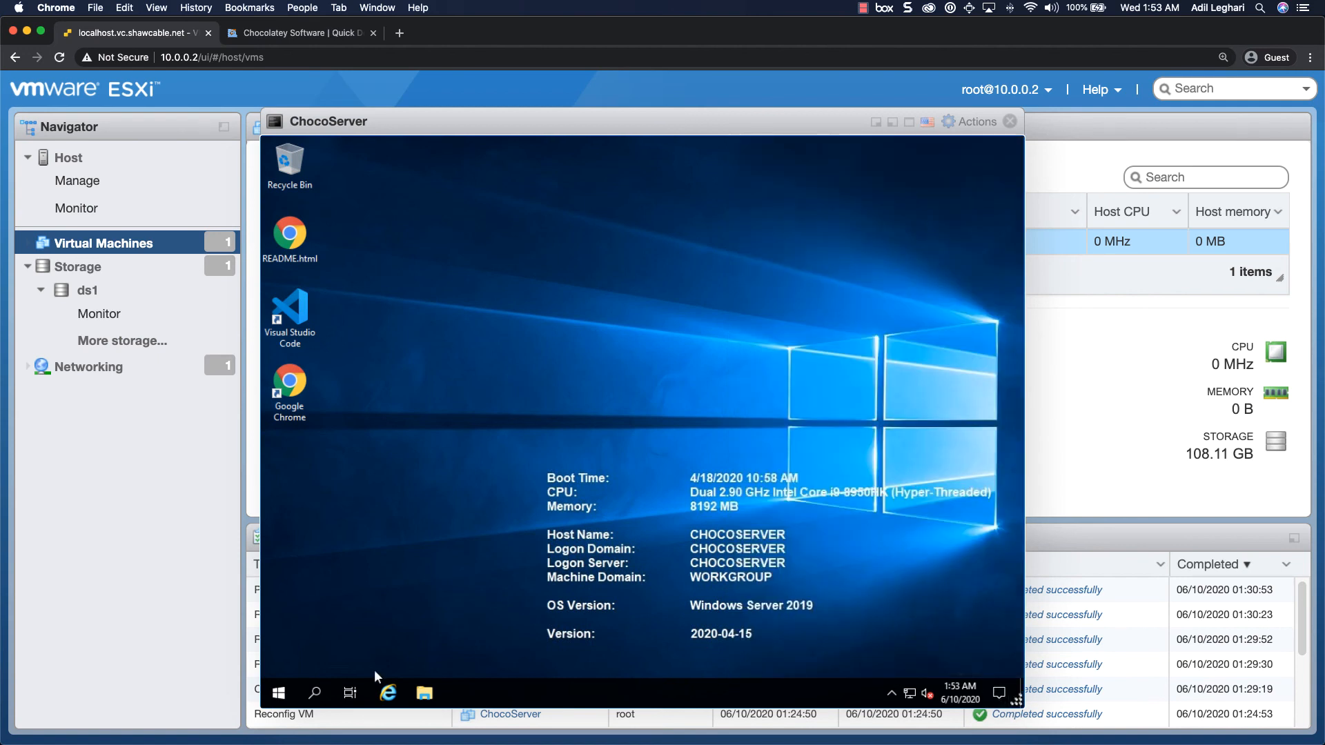
Launch VMware Tools Setup from DVD Drive (D:) under This PC in the guest and bring its window forward
{"action": "left_click", "coordinate": [414, 688]}
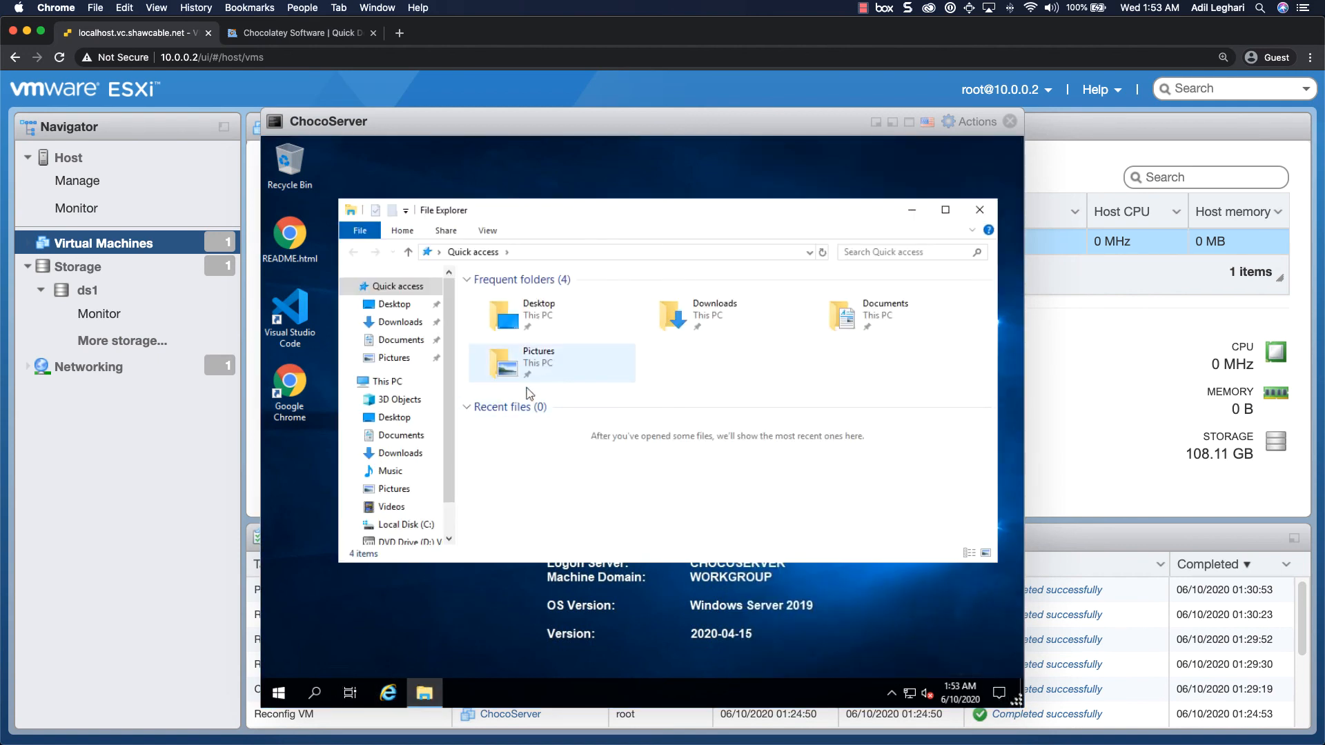
{"action": "left_click", "coordinate": [387, 381]}
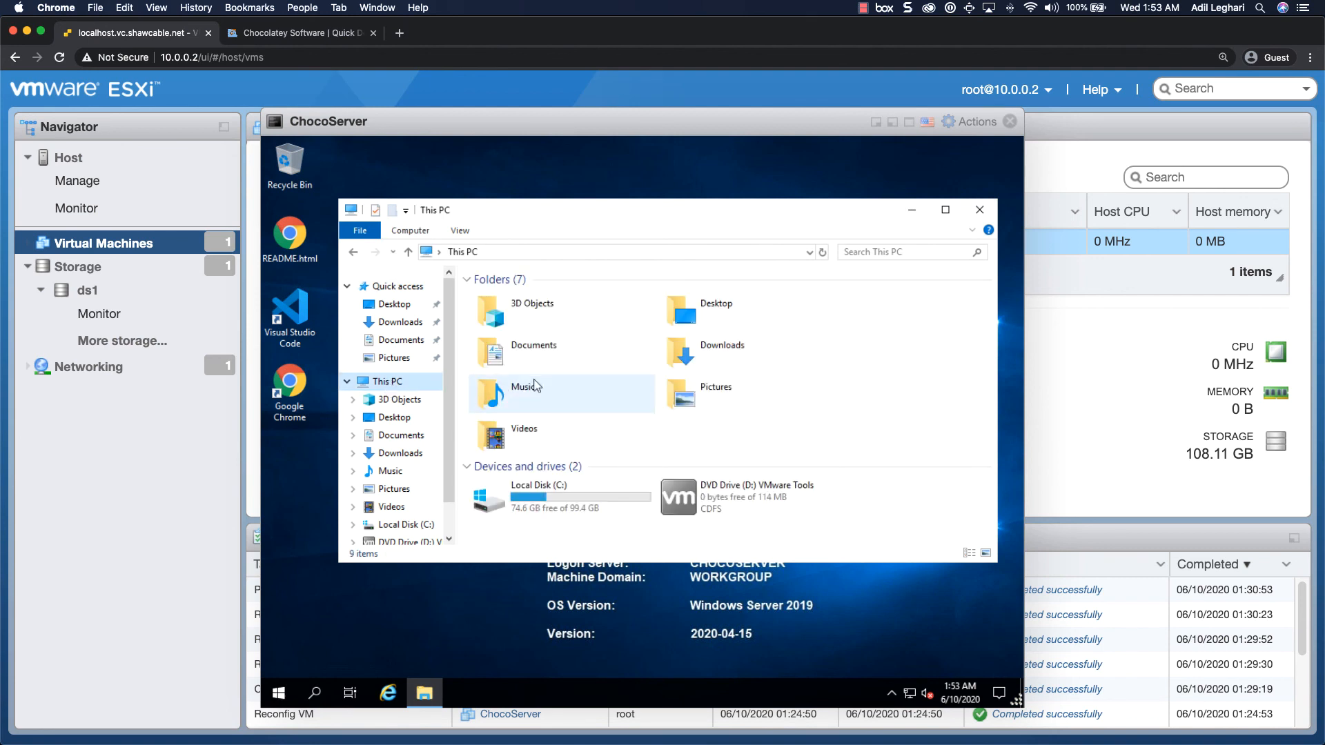
{"action": "double_click", "coordinate": [667, 493]}
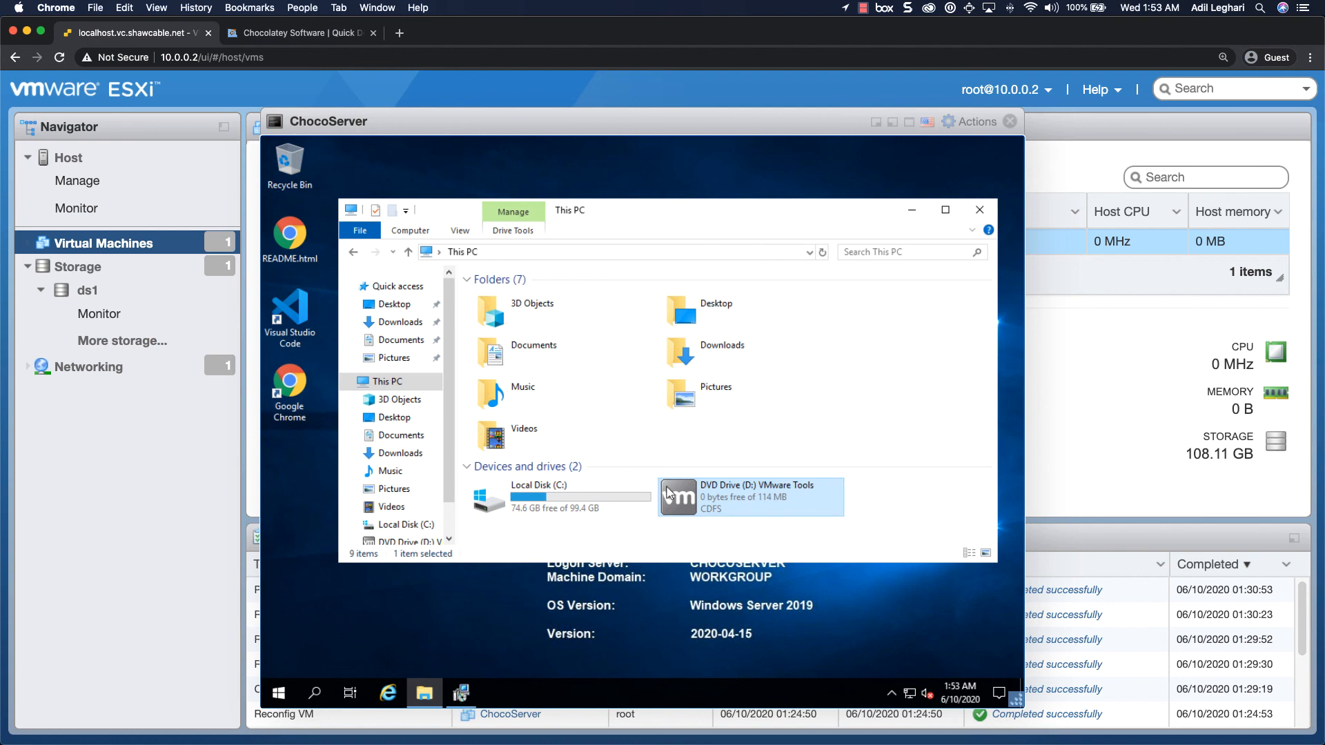
{"action": "left_click", "coordinate": [466, 691]}
Install VMware Tools with the Complete setup type, finish the wizard and restart the server
{"action": "left_click", "coordinate": [718, 531]}
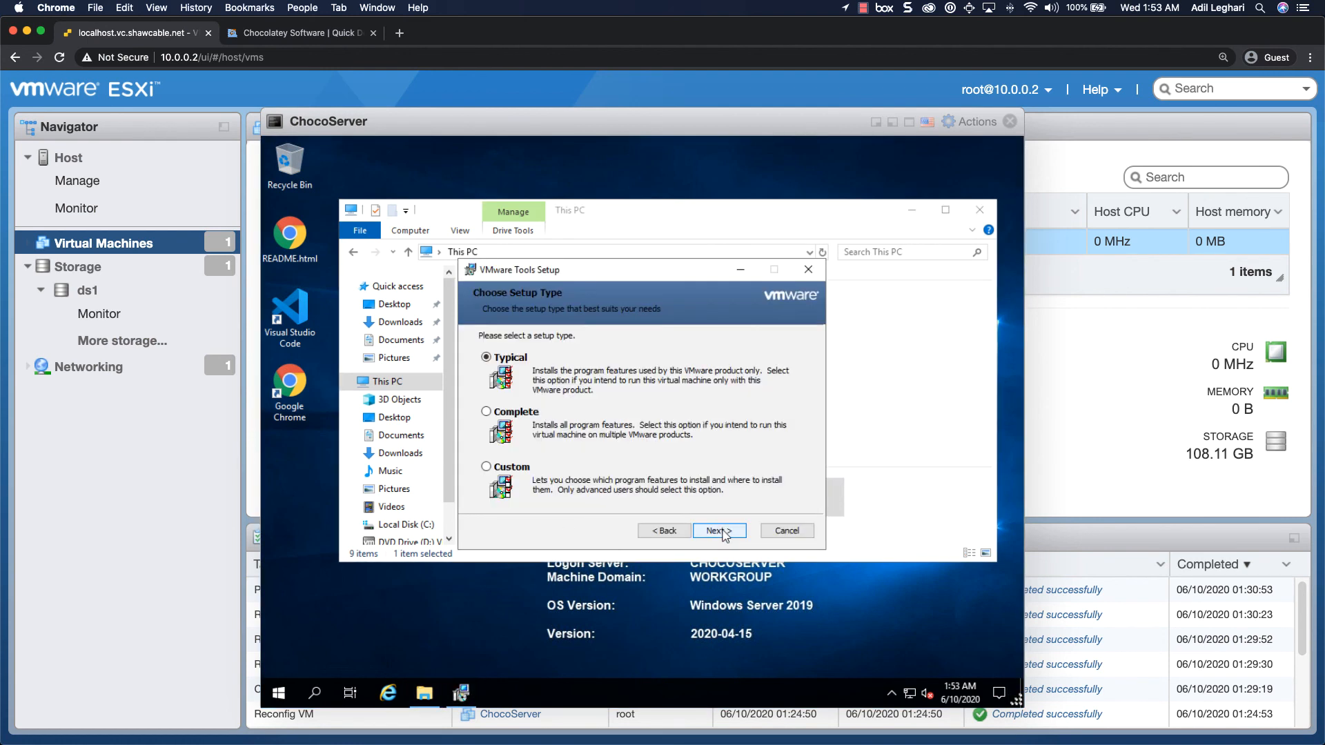
{"action": "left_click", "coordinate": [492, 413]}
{"action": "left_click", "coordinate": [699, 529]}
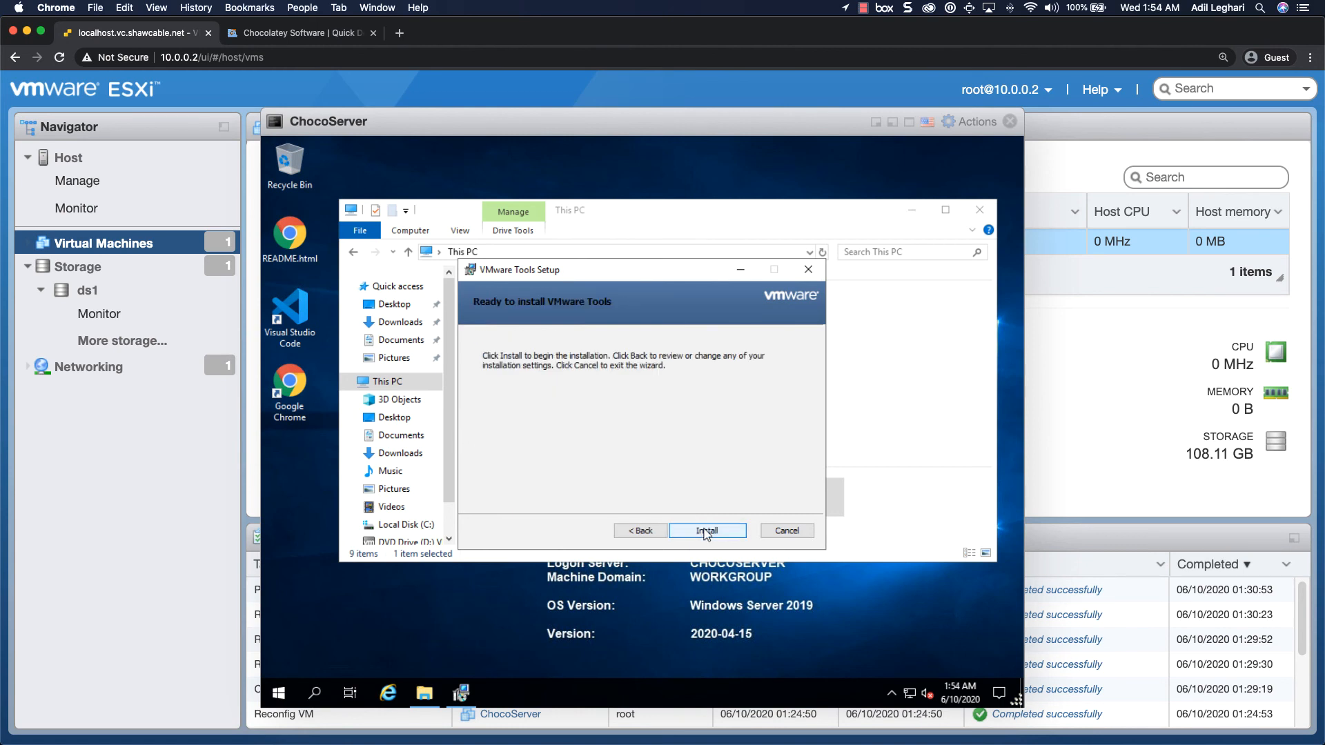
{"action": "left_click", "coordinate": [706, 532]}
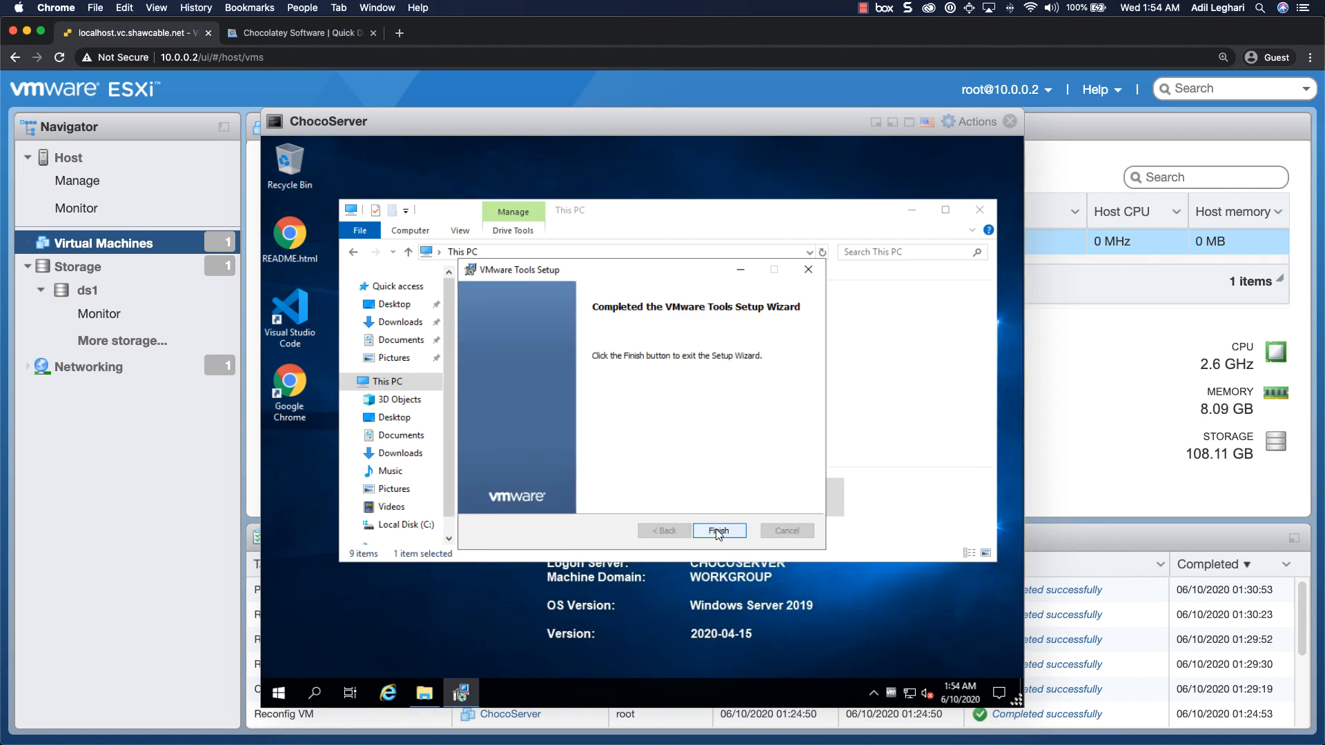
{"action": "left_click", "coordinate": [717, 530]}
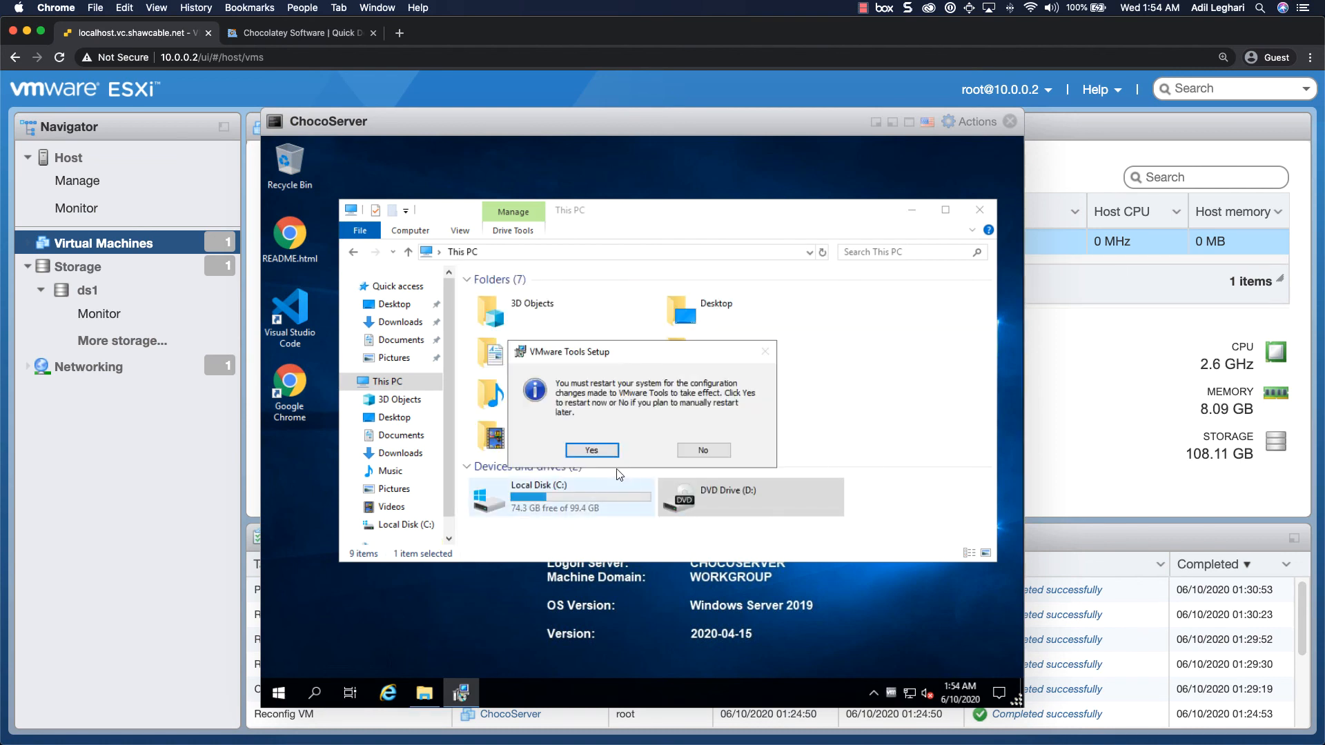
{"action": "left_click", "coordinate": [592, 450]}
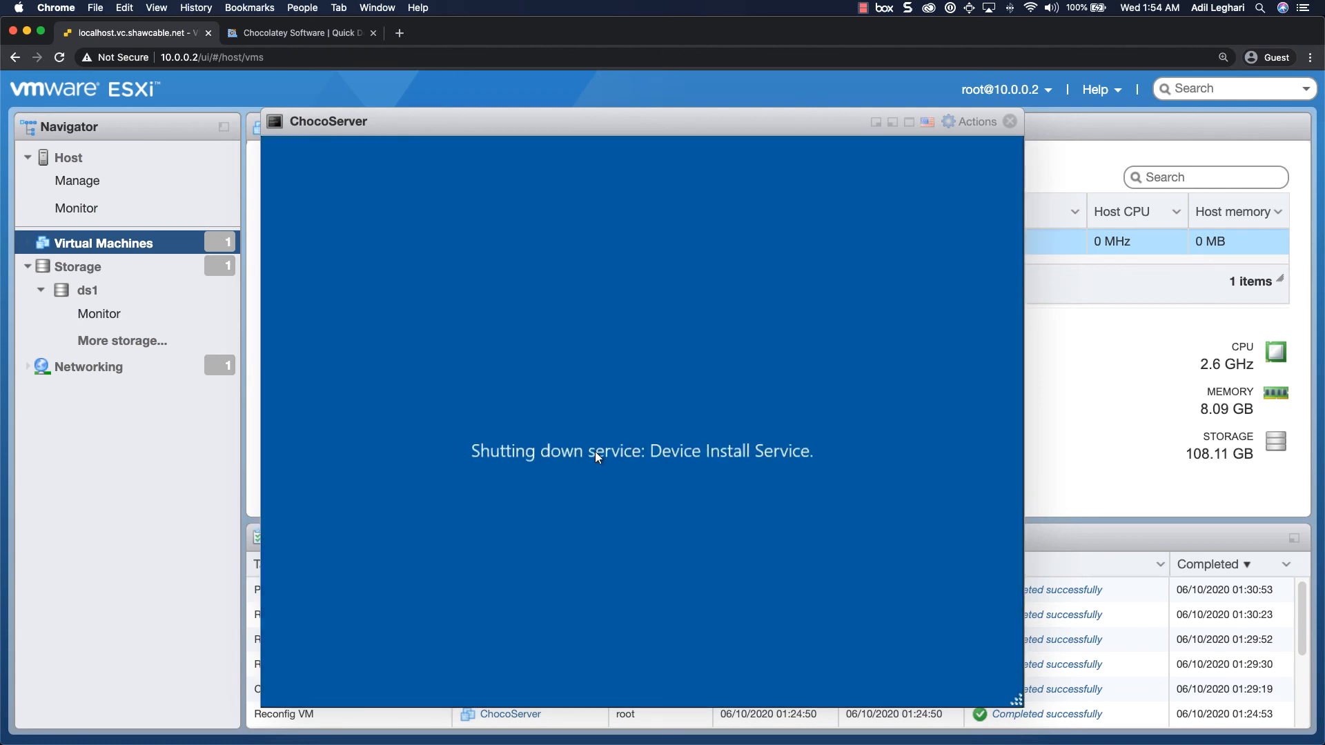